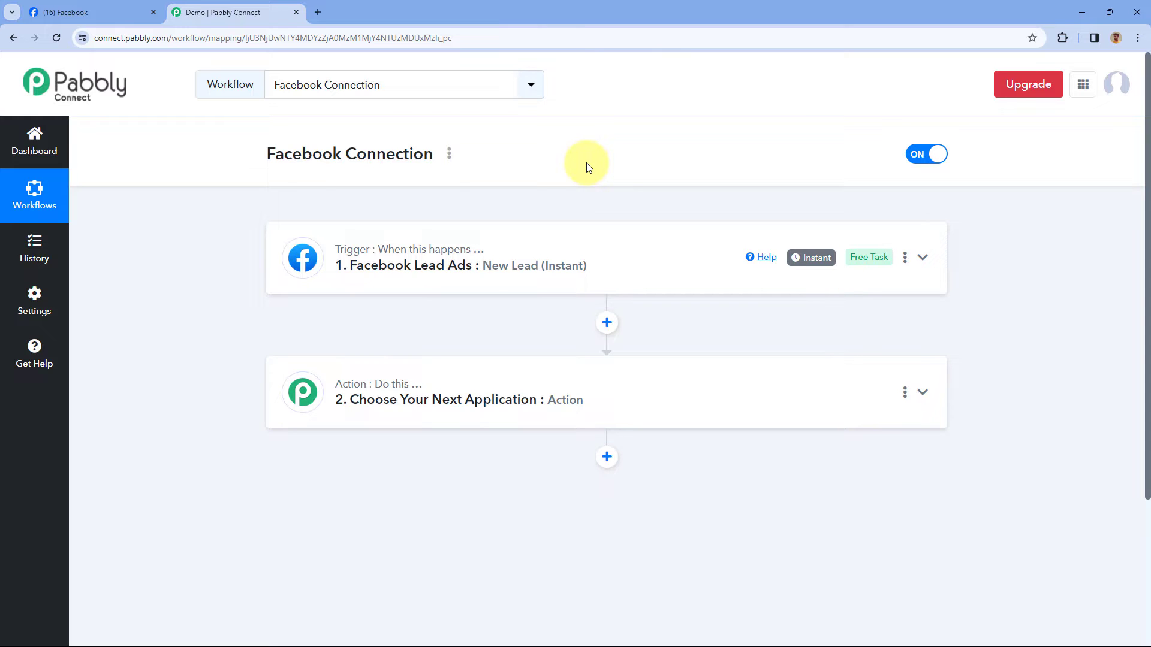
- Expand the Facebook Lead Ads trigger and open its Page dropdown, showing only PeakPulse Marketing
{"action": "left_click", "coordinate": [580, 249]}
{"action": "scroll", "coordinate": [250, 276], "scroll_direction": "down", "scroll_amount": 1}
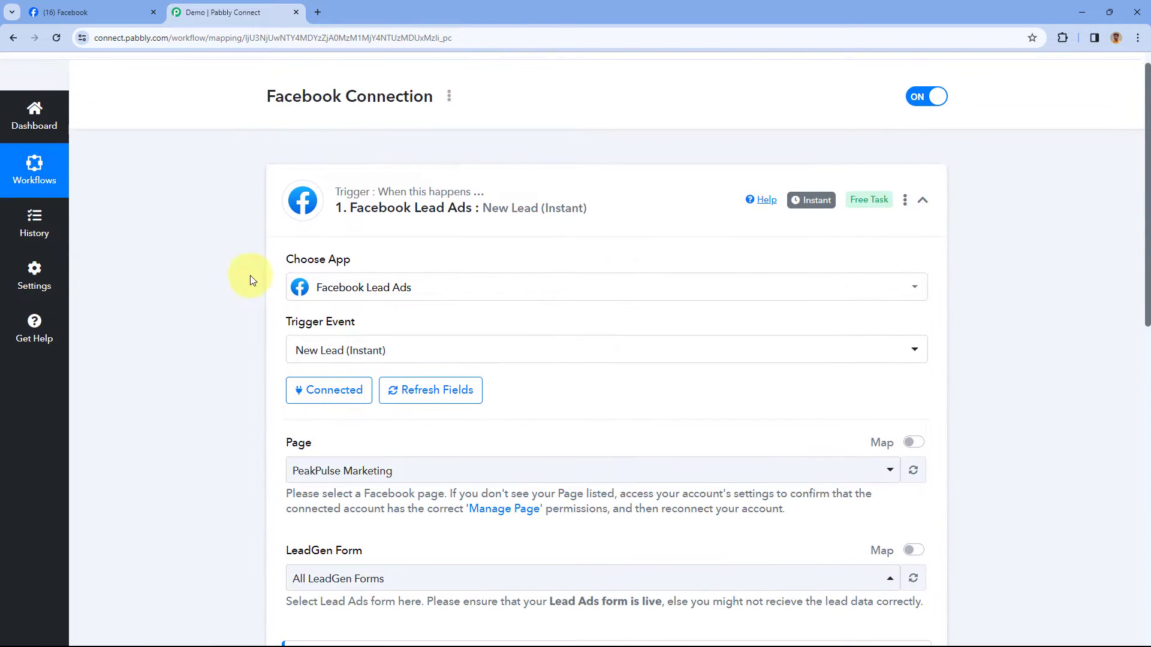
{"action": "scroll", "coordinate": [534, 226], "scroll_direction": "down", "scroll_amount": 3}
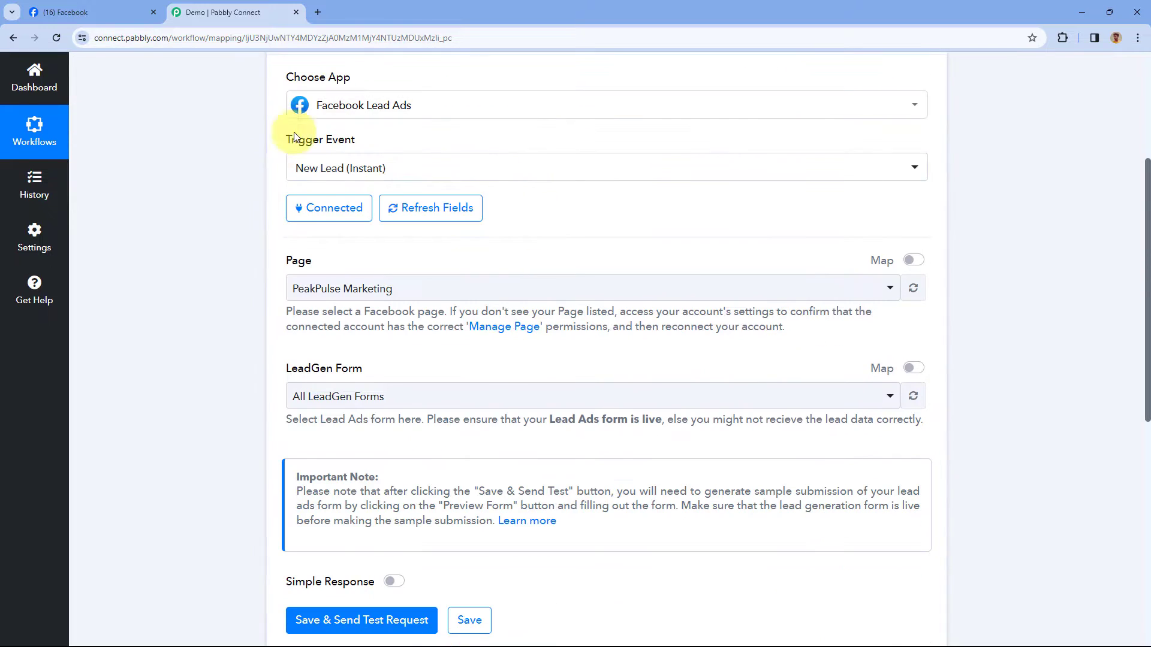
{"action": "scroll", "coordinate": [270, 218], "scroll_direction": "down", "scroll_amount": 1}
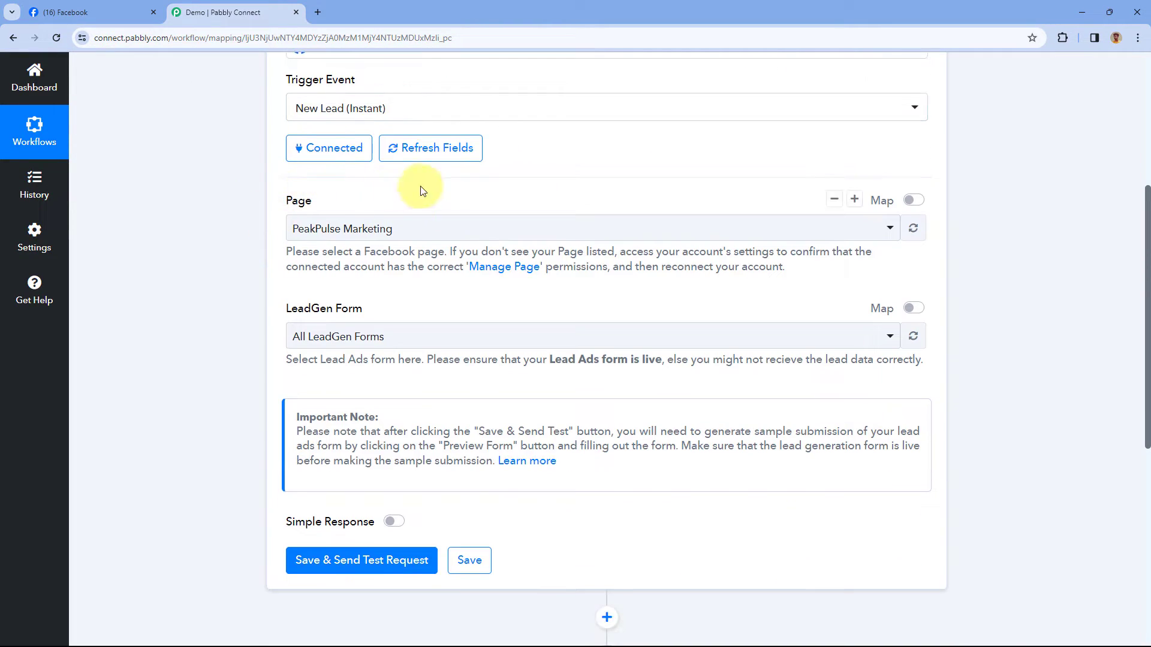
{"action": "left_click", "coordinate": [459, 229]}
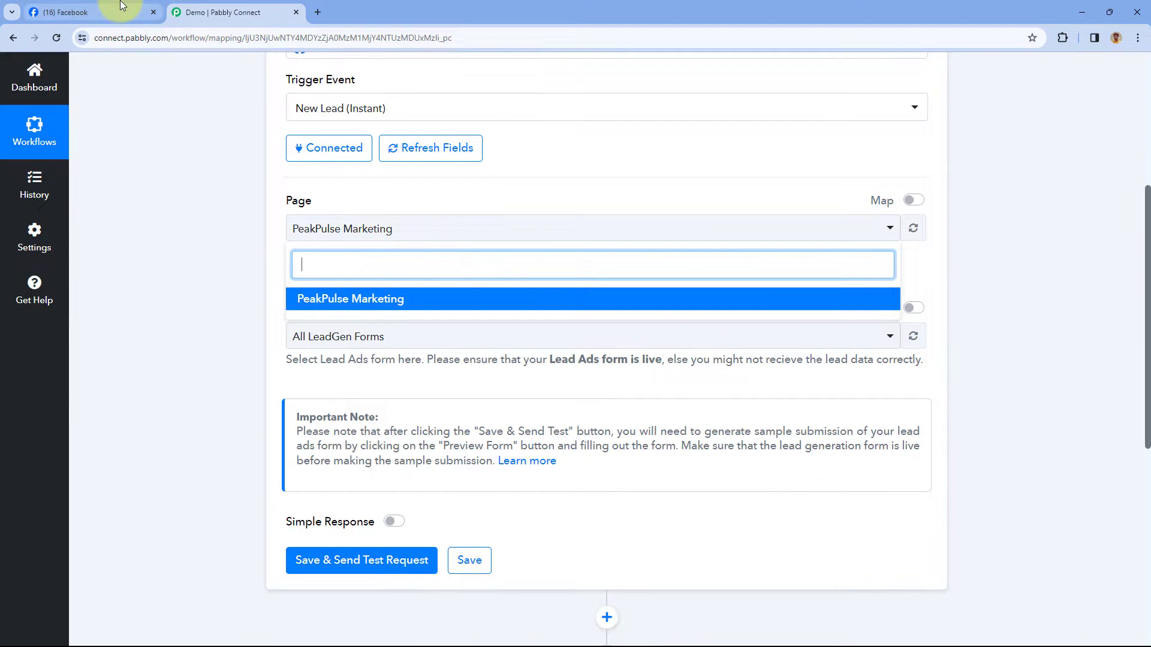
- Compare Facebook's managed Pages list against the trigger's Page choices
{"action": "left_click", "coordinate": [99, 12]}
{"action": "scroll", "coordinate": [379, 179], "scroll_direction": "down", "scroll_amount": 15}
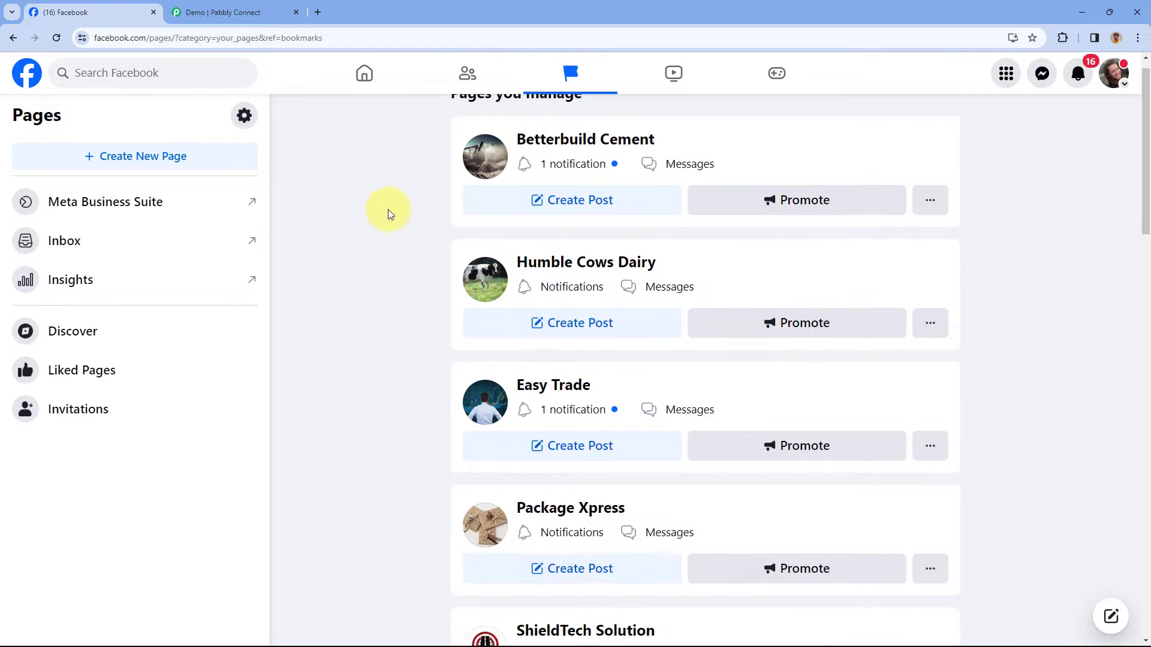
{"action": "scroll", "coordinate": [395, 272], "scroll_direction": "down", "scroll_amount": 1}
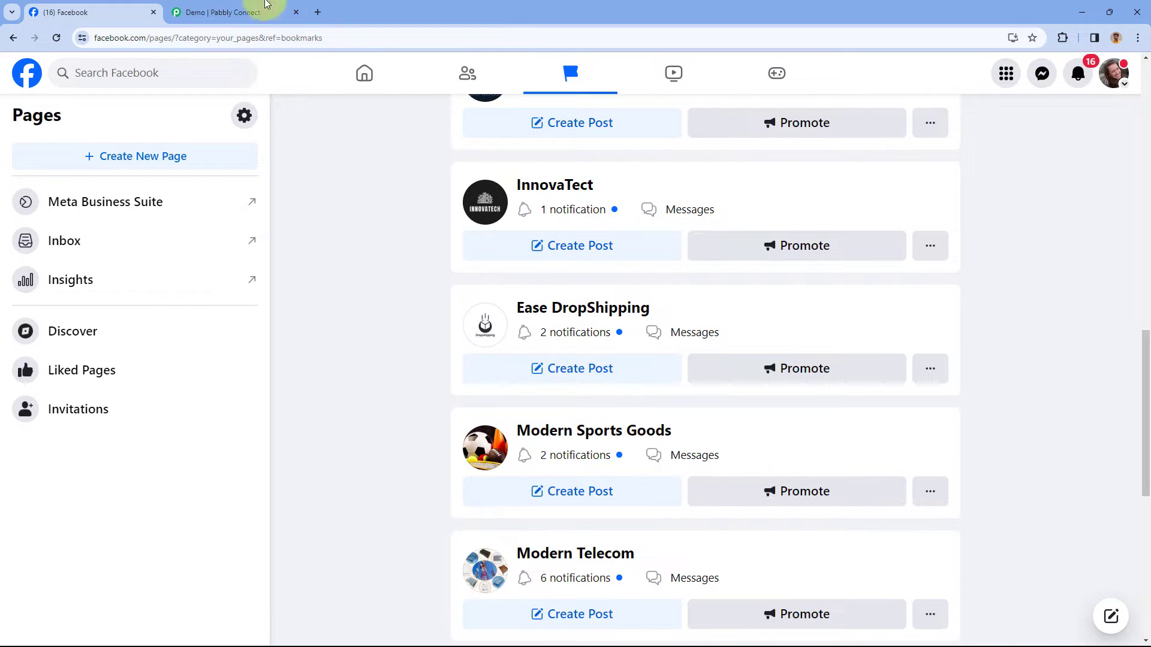
{"action": "left_click", "coordinate": [245, 12]}
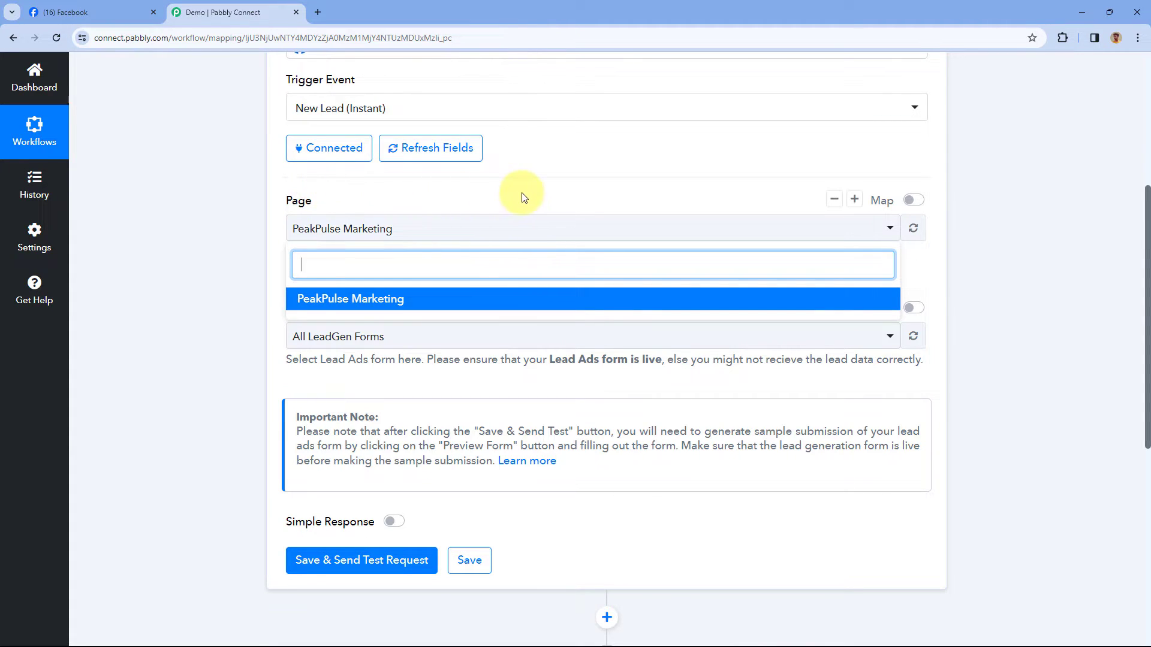
{"action": "left_click", "coordinate": [143, 17]}
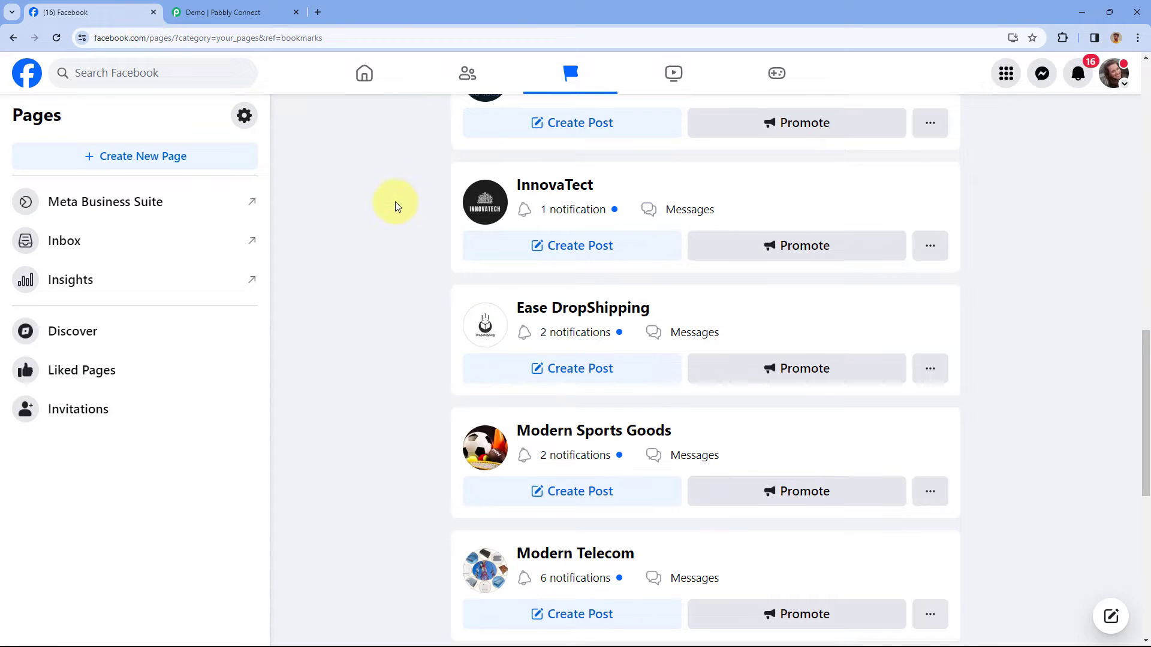
{"action": "scroll", "coordinate": [395, 206], "scroll_direction": "up", "scroll_amount": 5}
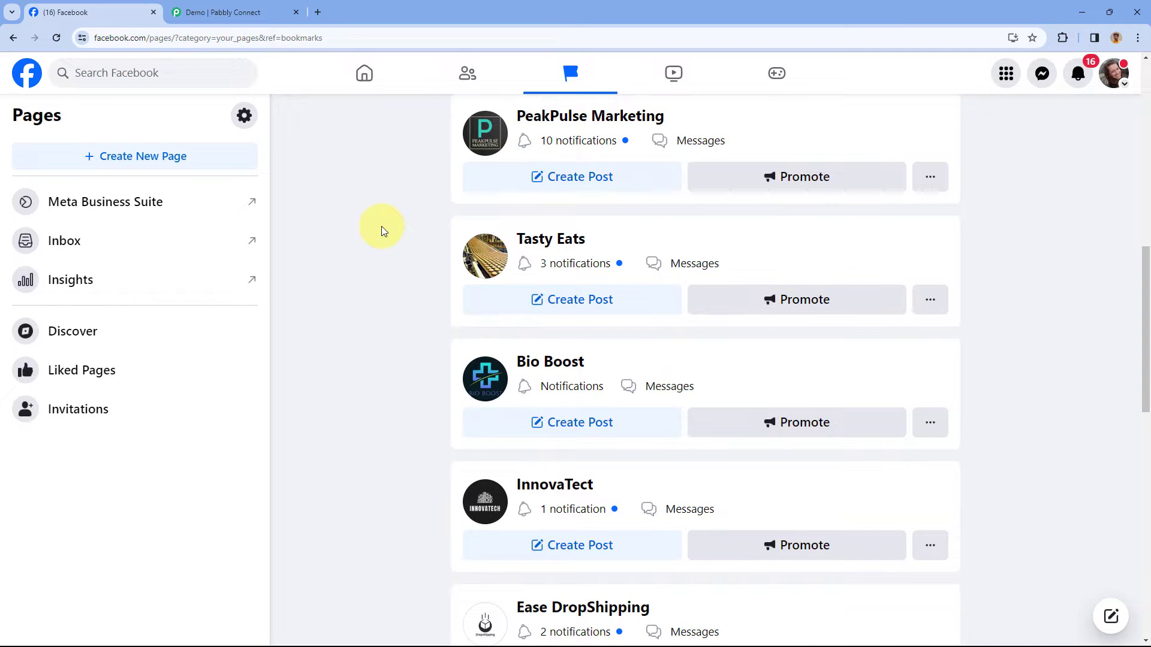
{"action": "left_click", "coordinate": [225, 16]}
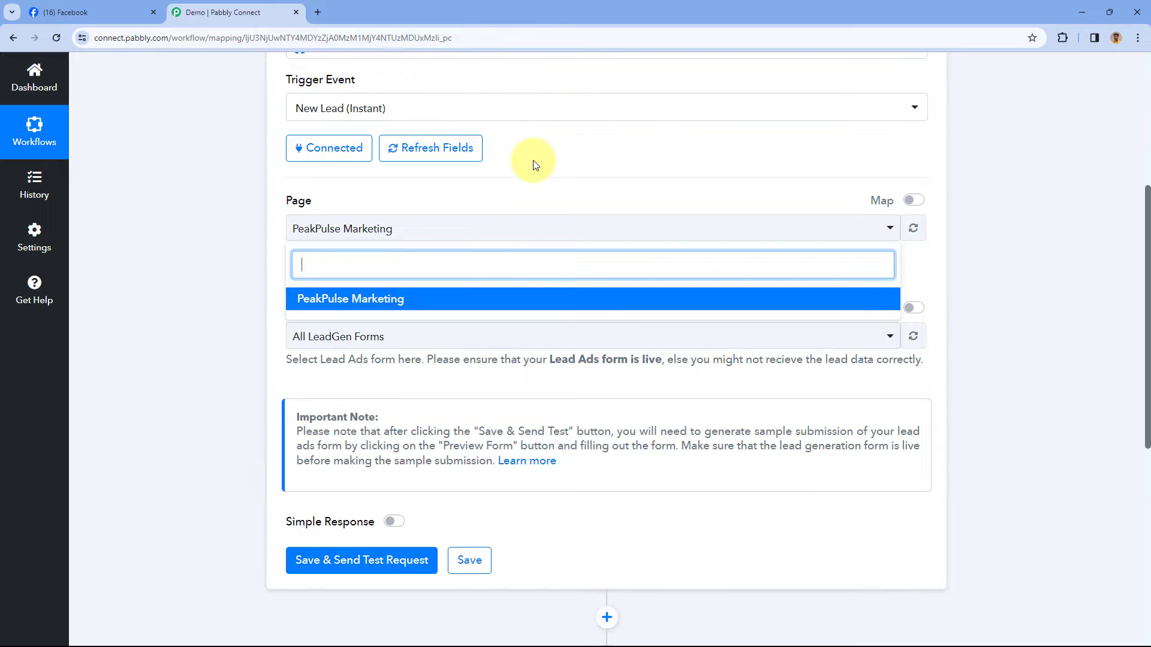
- Close the Page dropdown and return to Facebook's Pages list
{"action": "left_click", "coordinate": [539, 174]}
{"action": "scroll", "coordinate": [540, 179], "scroll_direction": "up", "scroll_amount": 2}
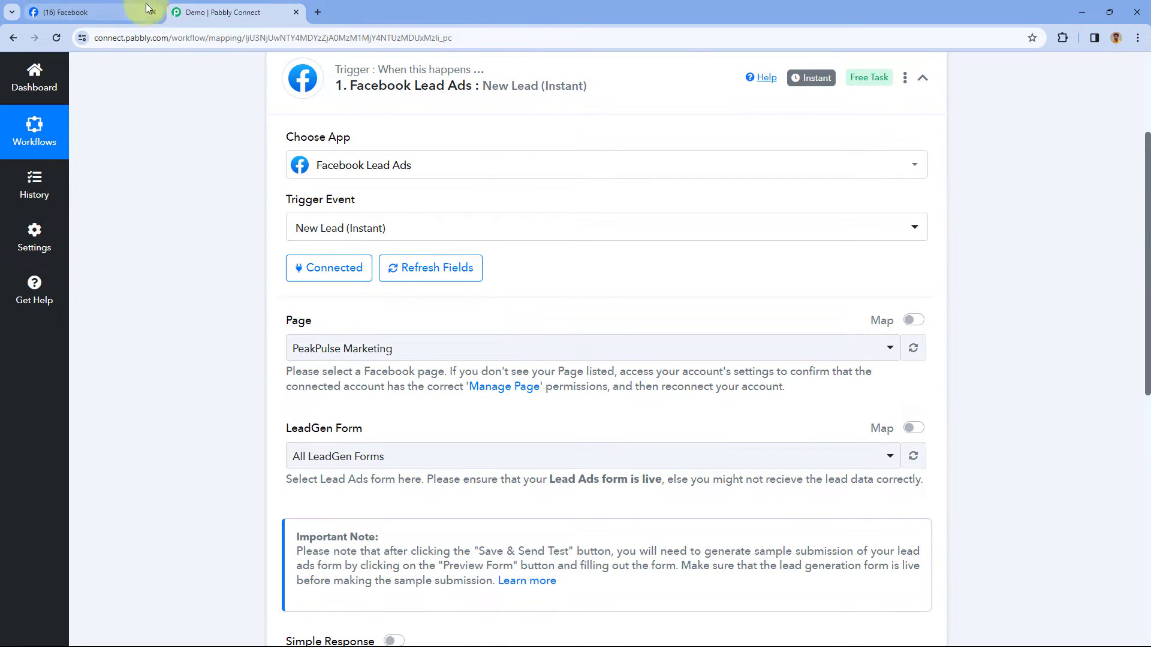
{"action": "left_click", "coordinate": [124, 12]}
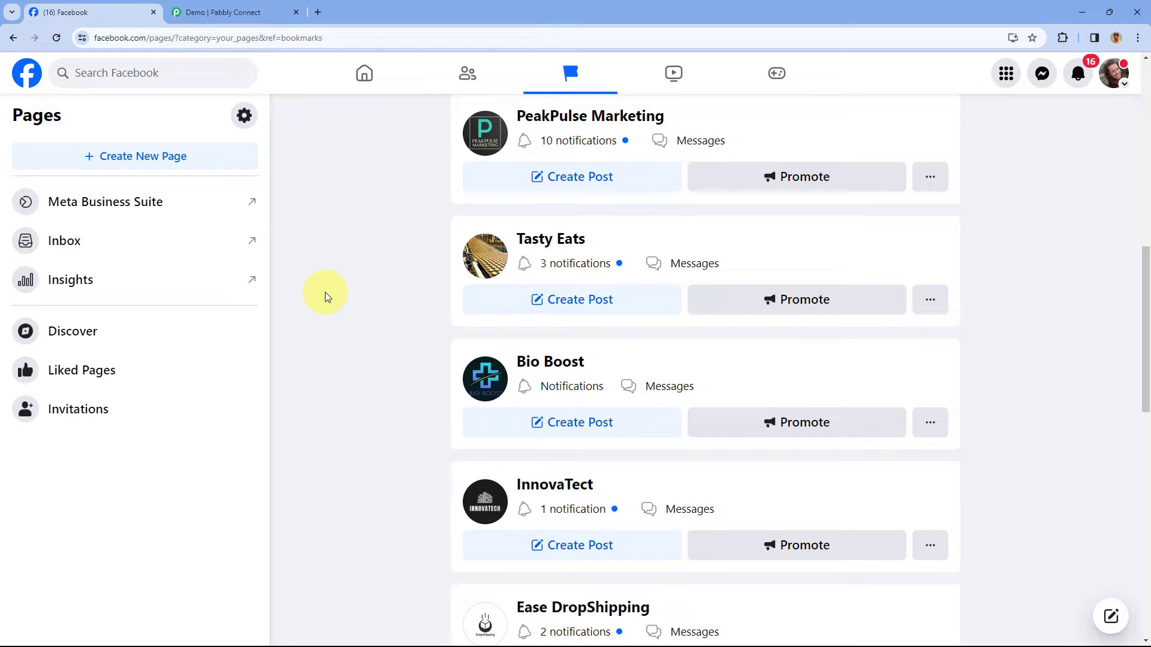
- Go to Facebook Settings & privacy > Settings > Business integrations
{"action": "left_click", "coordinate": [1116, 77]}
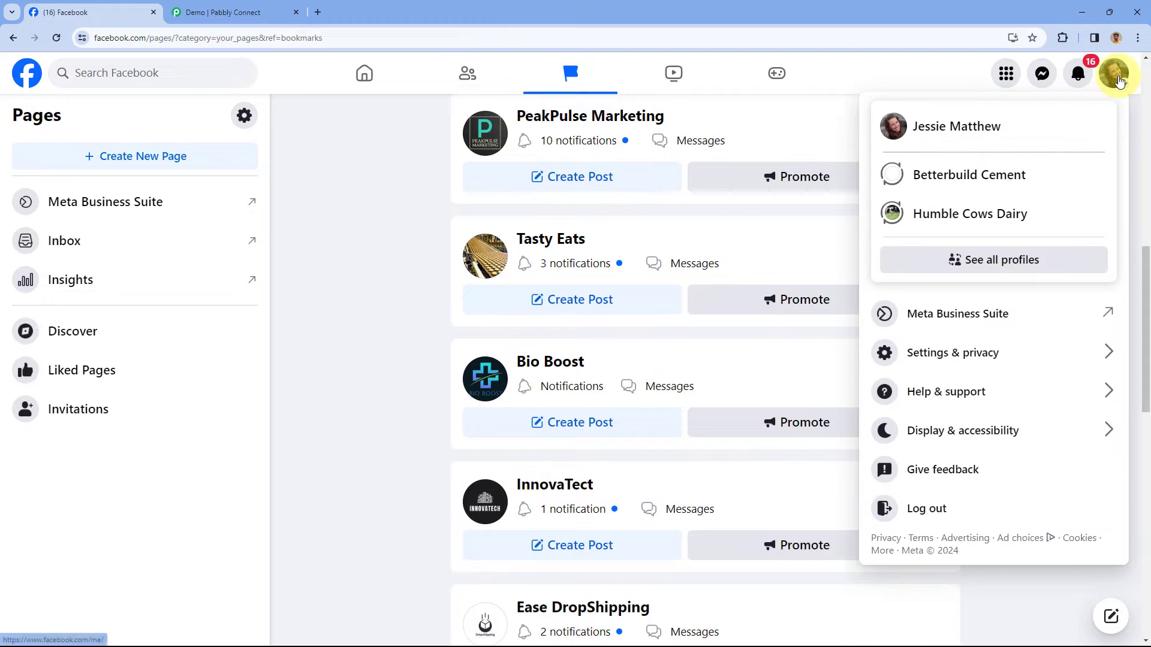
{"action": "left_click", "coordinate": [959, 358]}
{"action": "left_click", "coordinate": [966, 172]}
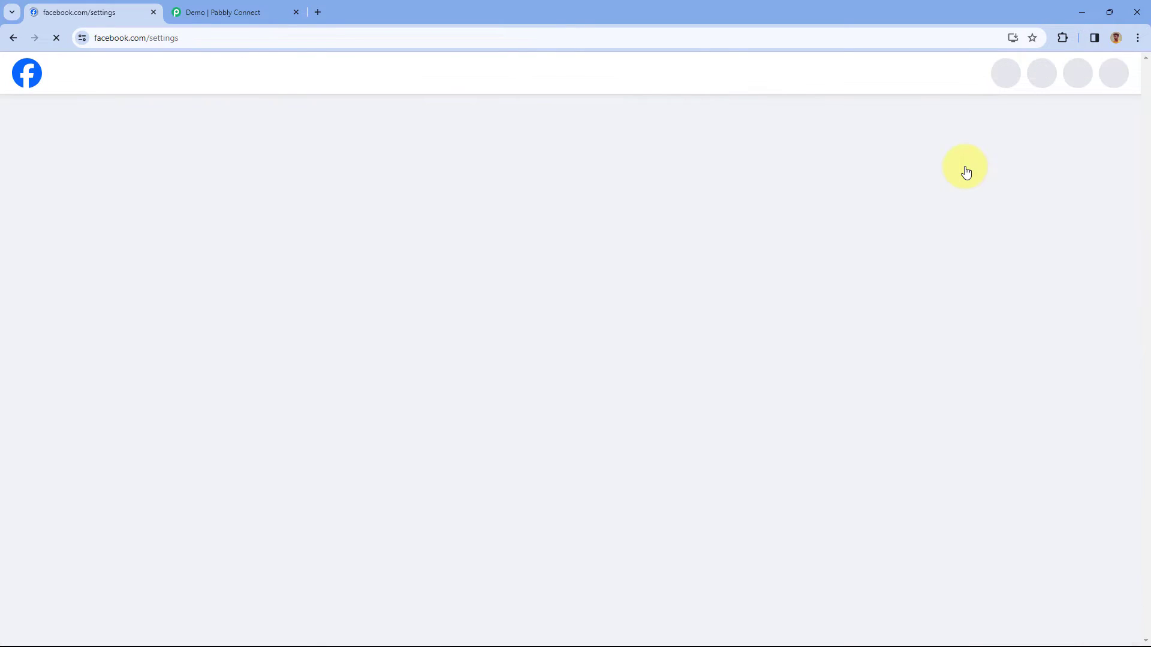
{"action": "scroll", "coordinate": [339, 210], "scroll_direction": "down", "scroll_amount": 2}
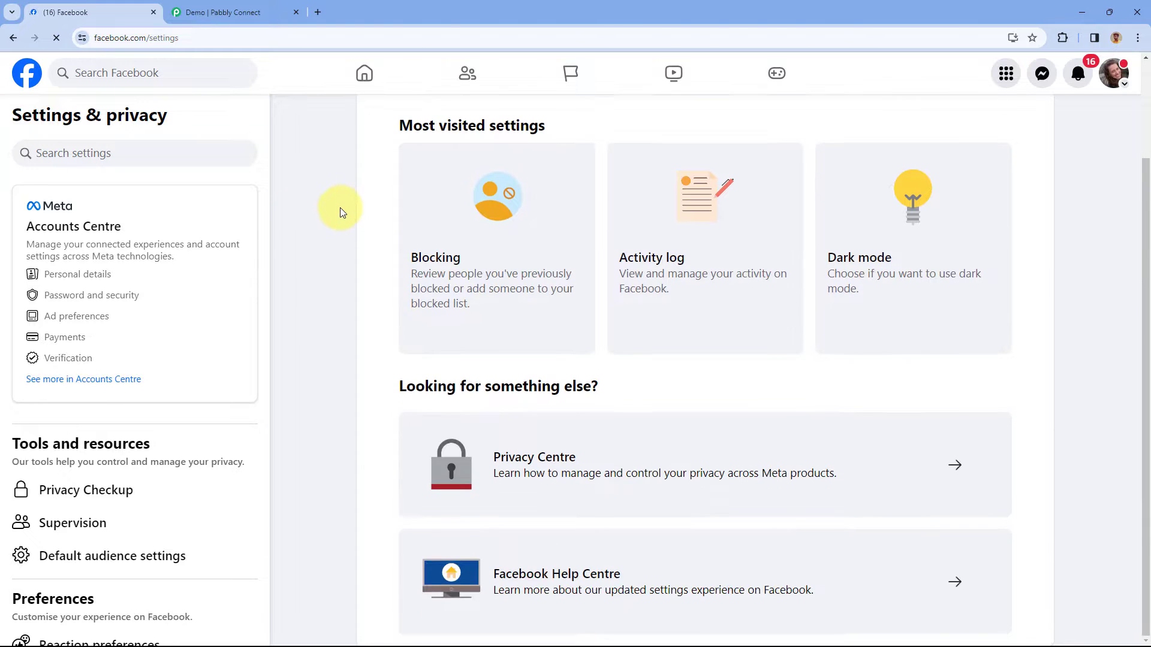
{"action": "scroll", "coordinate": [238, 252], "scroll_direction": "down", "scroll_amount": 2}
{"action": "scroll", "coordinate": [238, 252], "scroll_direction": "down", "scroll_amount": 13}
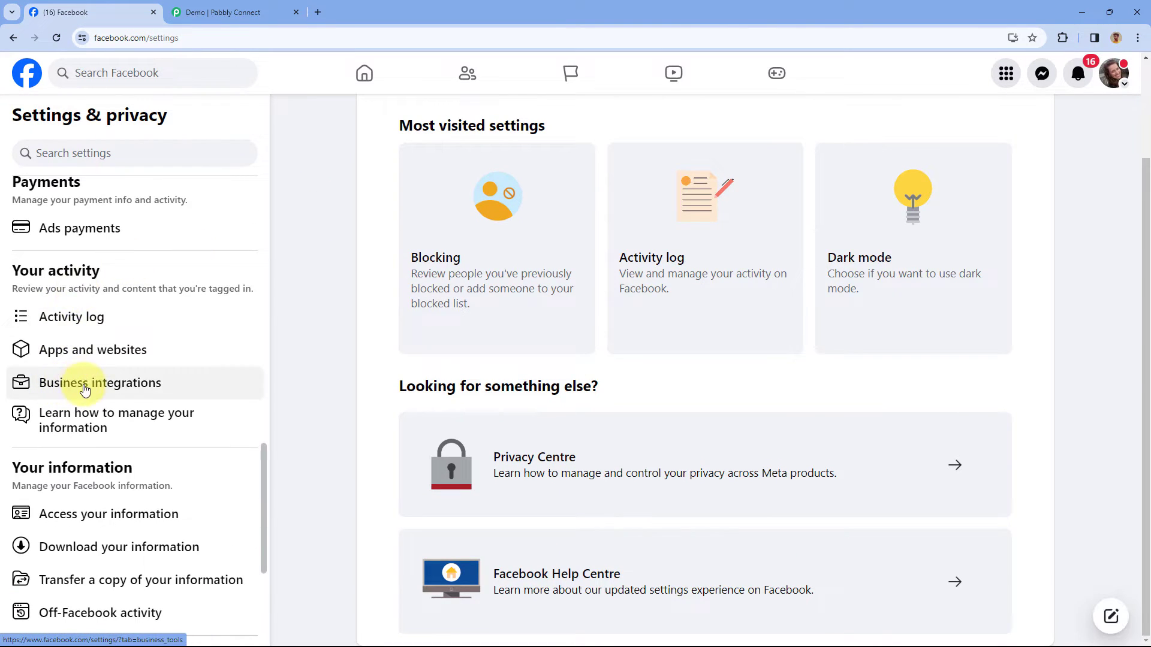
{"action": "left_click", "coordinate": [85, 390]}
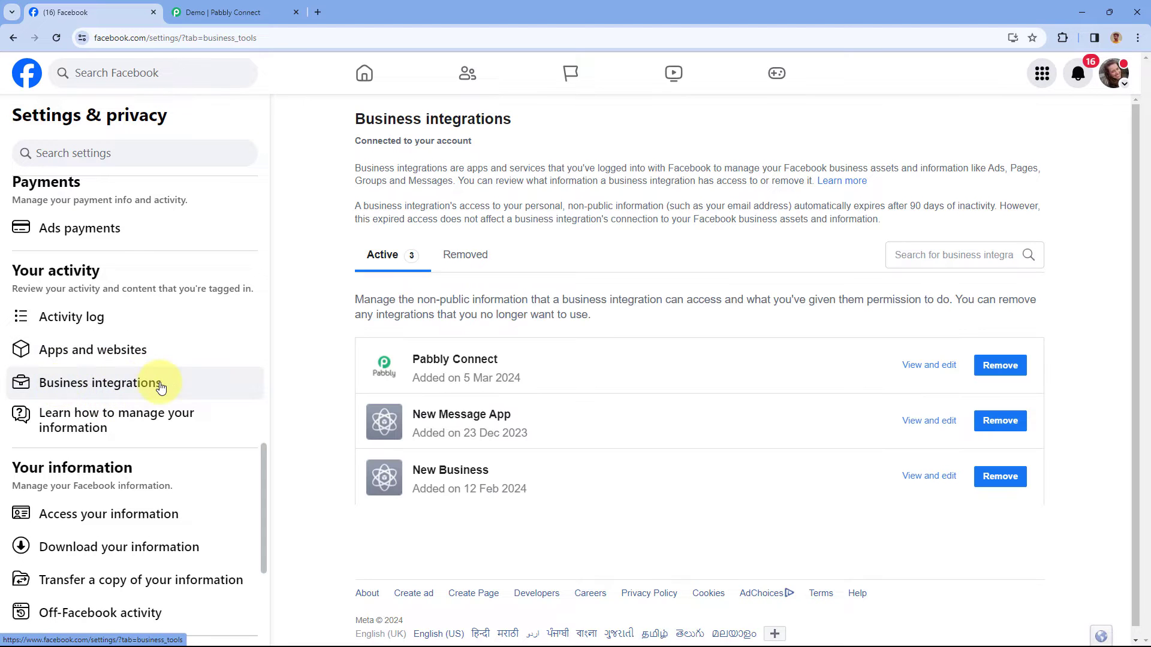
{"action": "scroll", "coordinate": [334, 333], "scroll_direction": "down", "scroll_amount": 1}
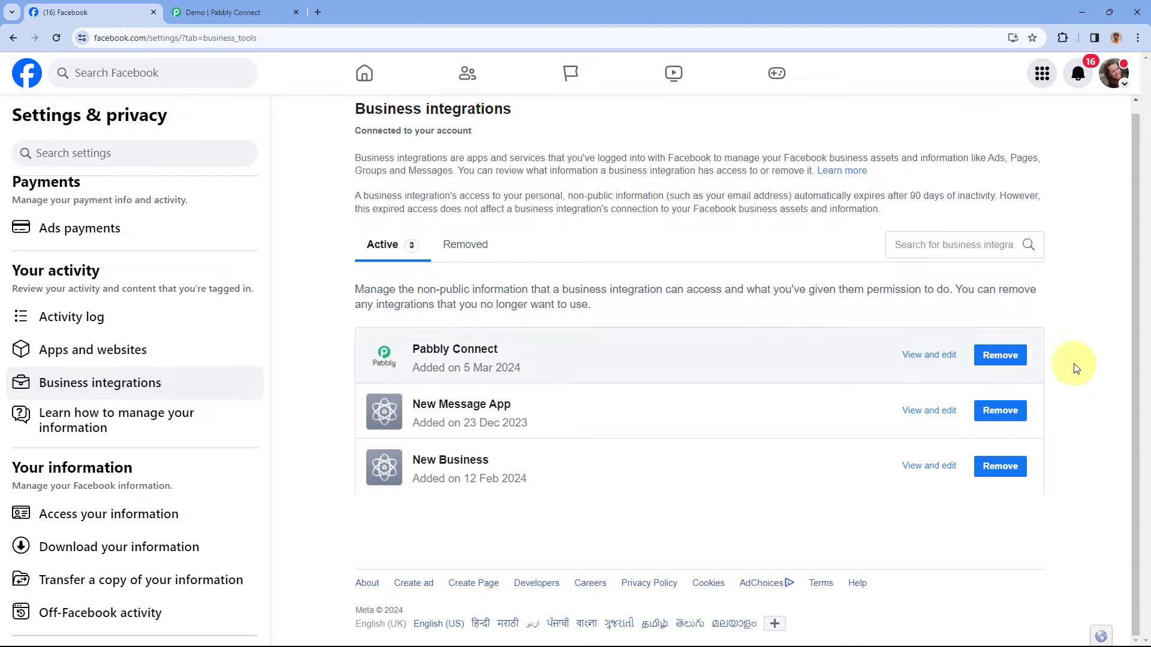
- Remove Pabbly Connect, leaving only New Message App and New Business active
{"action": "left_click", "coordinate": [999, 356]}
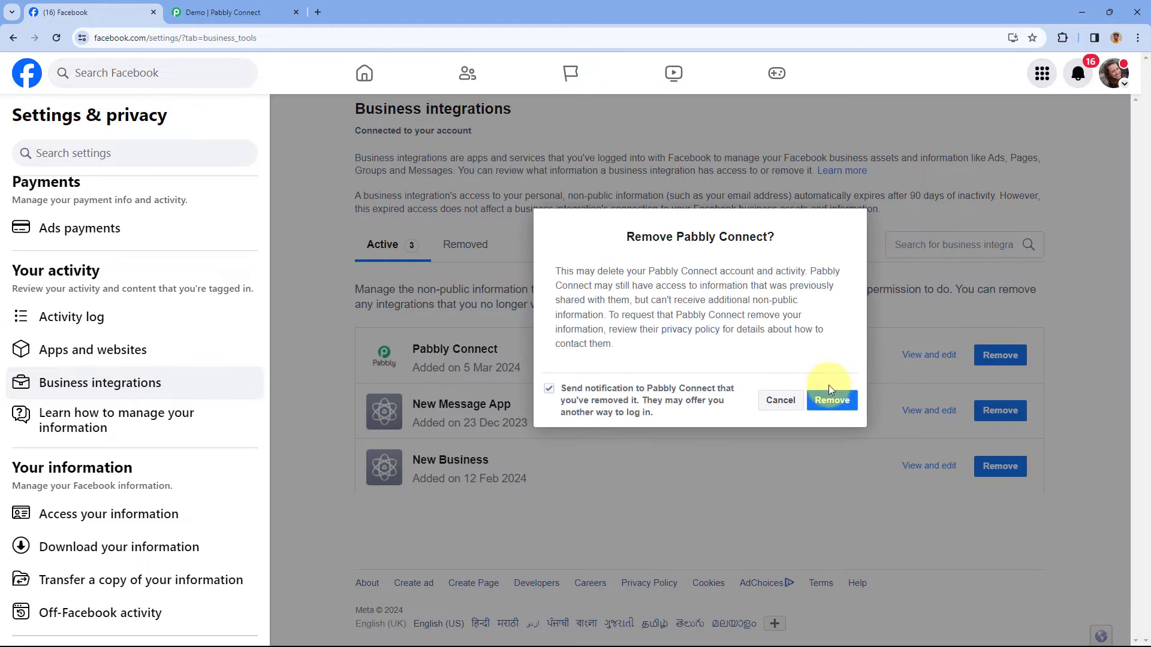
{"action": "left_click", "coordinate": [833, 402]}
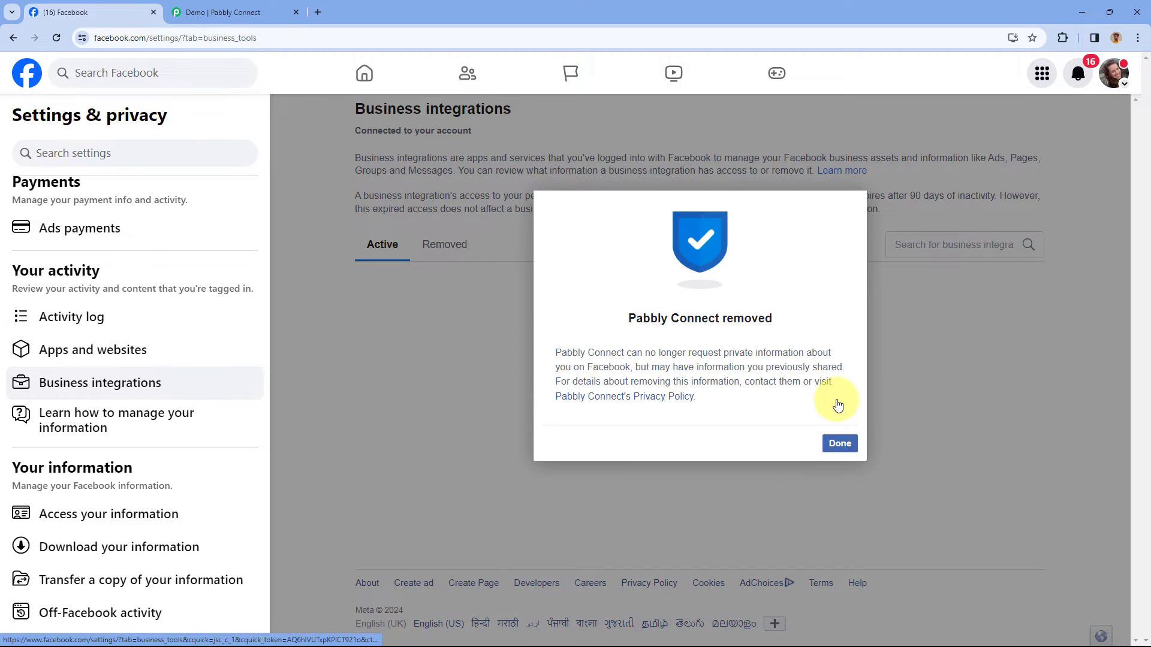
{"action": "left_click", "coordinate": [870, 462]}
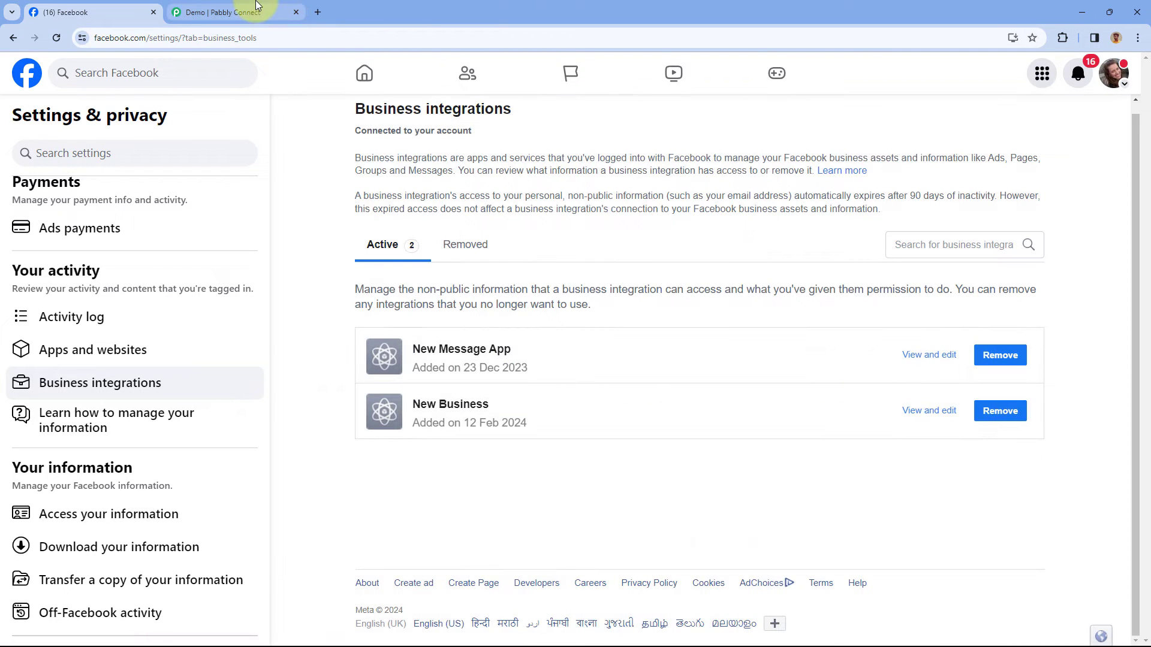
{"action": "left_click", "coordinate": [221, 12]}
- Add a new Facebook Lead Ads #35 connection and launch Facebook's access request
{"action": "scroll", "coordinate": [217, 263], "scroll_direction": "up", "scroll_amount": 1}
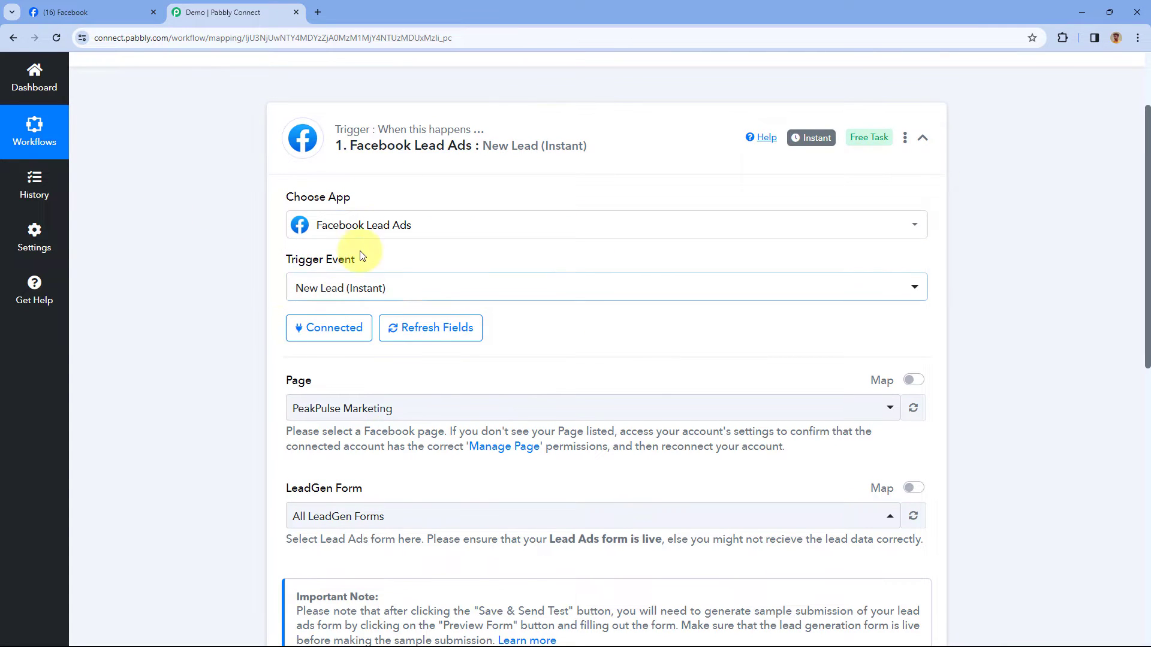
{"action": "left_click", "coordinate": [325, 329]}
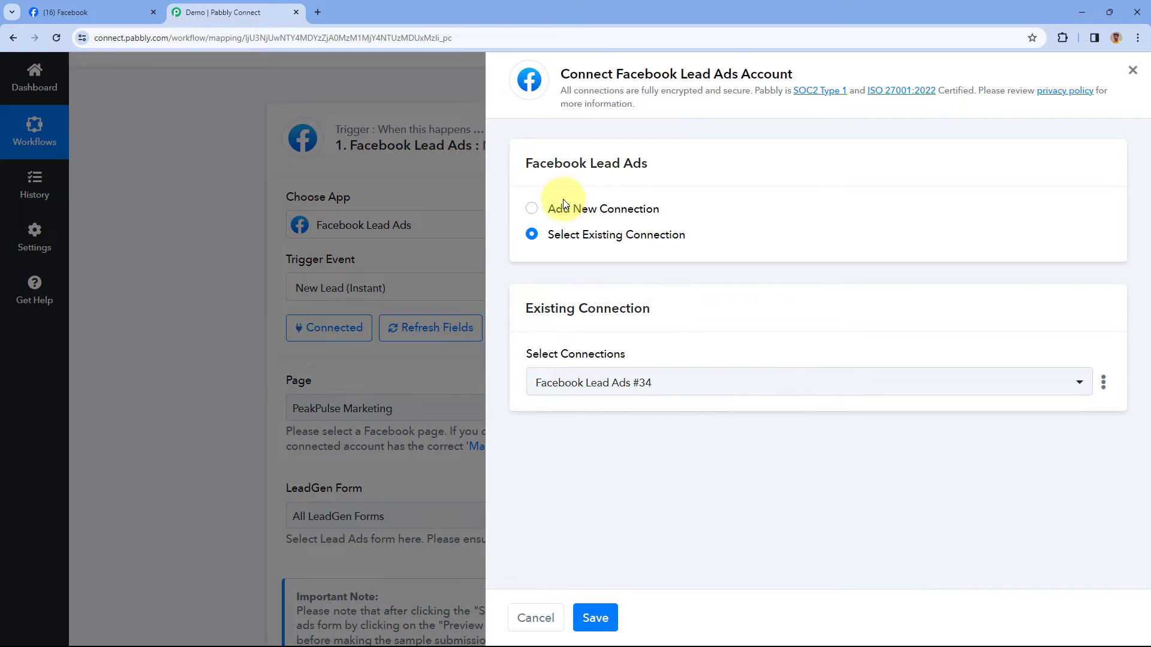
{"action": "left_click", "coordinate": [605, 217]}
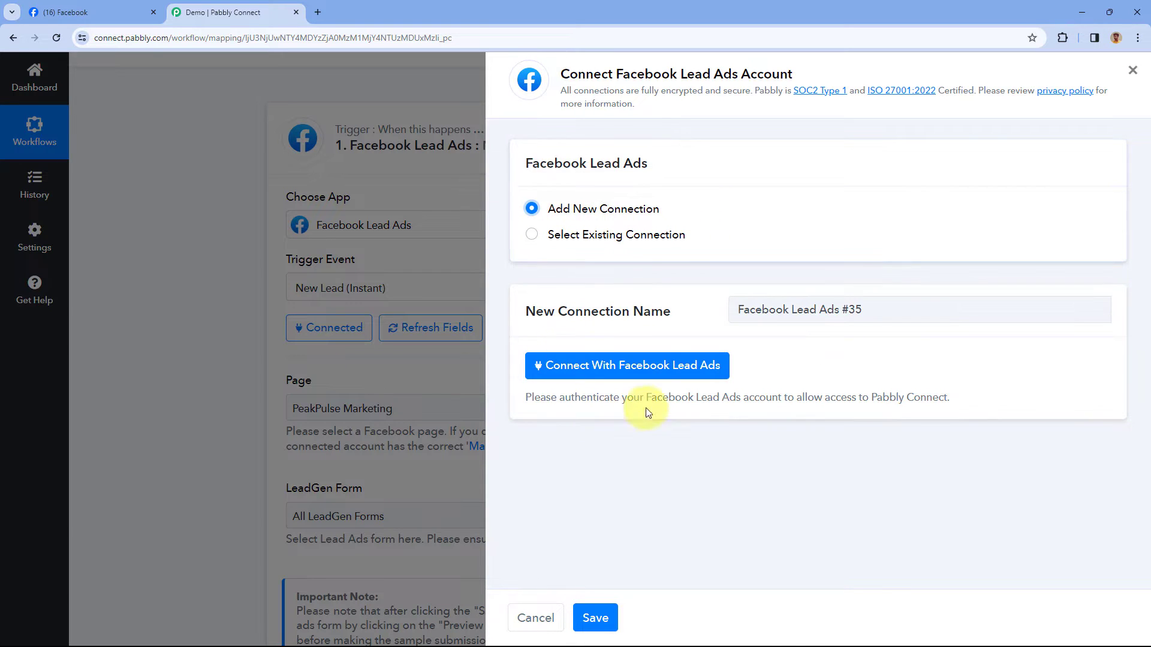
{"action": "left_click", "coordinate": [624, 370]}
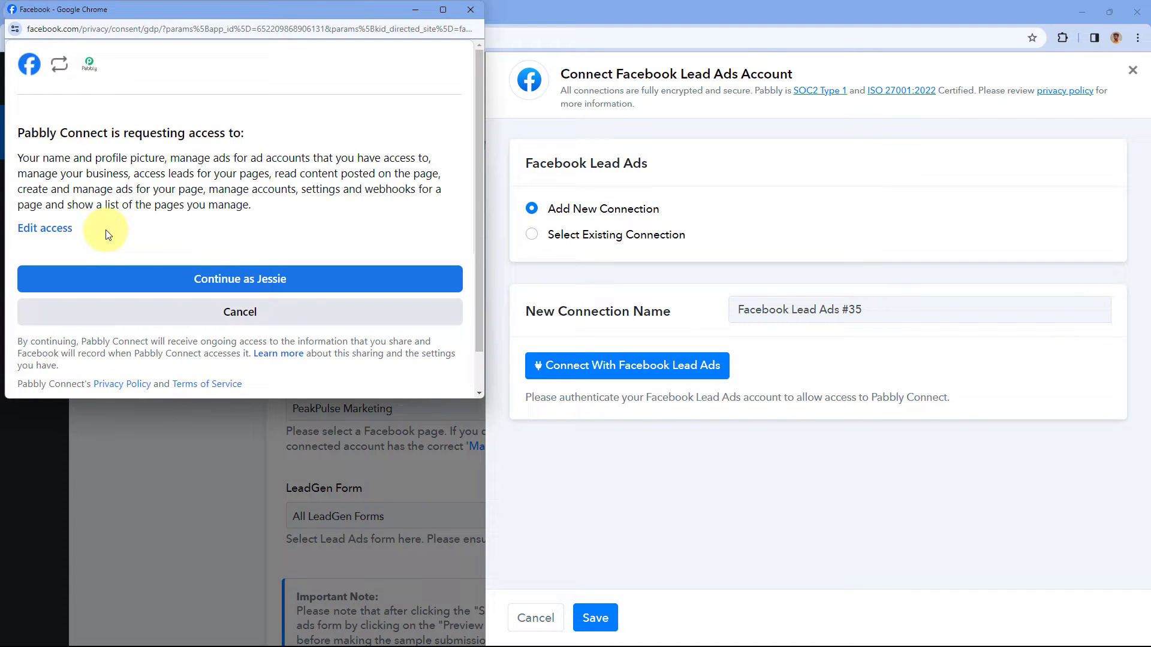
- Open Edit access and enlarge the Facebook window to review the page permissions
{"action": "left_click", "coordinate": [47, 236]}
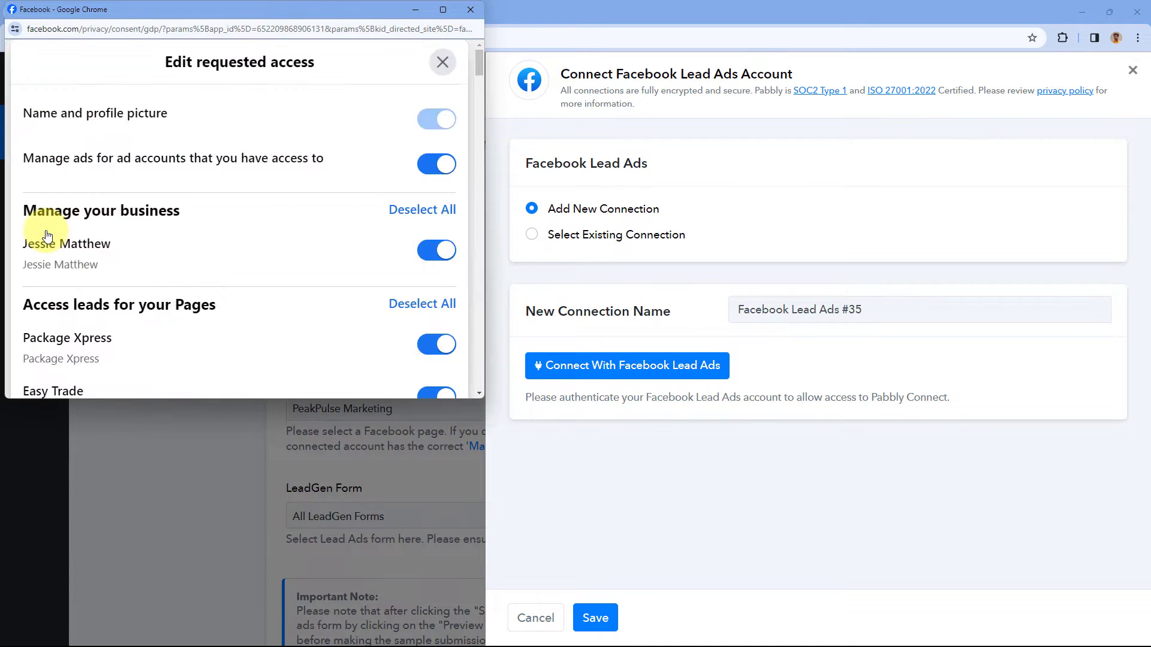
{"action": "scroll", "coordinate": [346, 172], "scroll_direction": "down", "scroll_amount": 5}
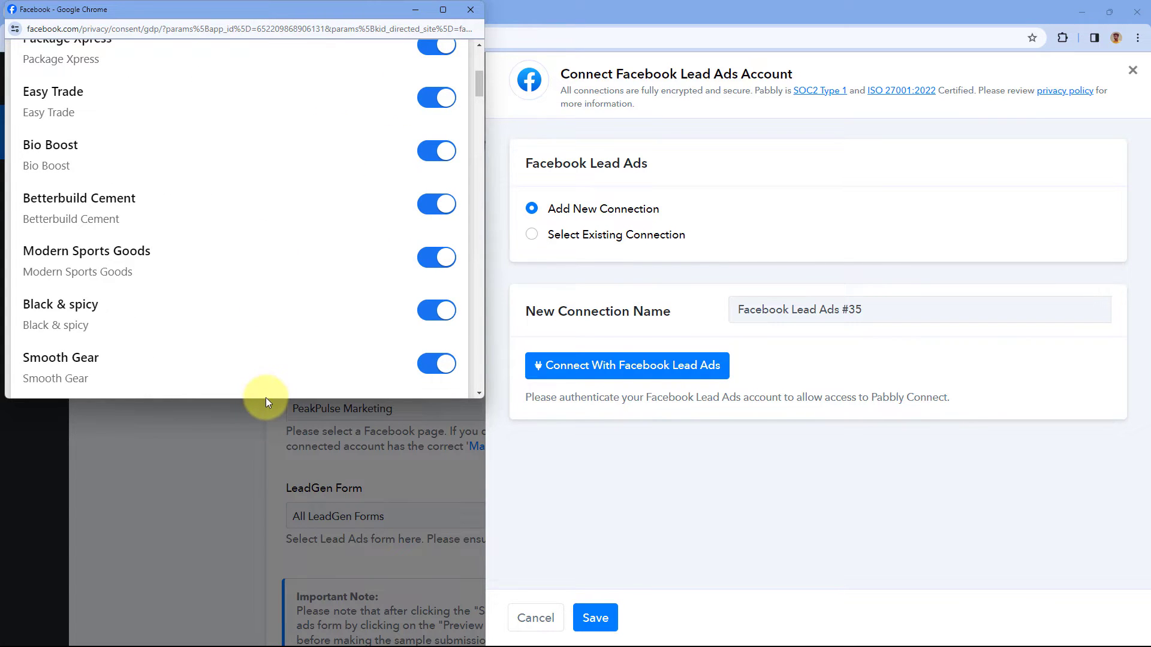
{"action": "left_click_drag", "start_coordinate": [259, 398], "coordinate": [258, 620]}
{"action": "scroll", "coordinate": [275, 327], "scroll_direction": "up", "scroll_amount": 5}
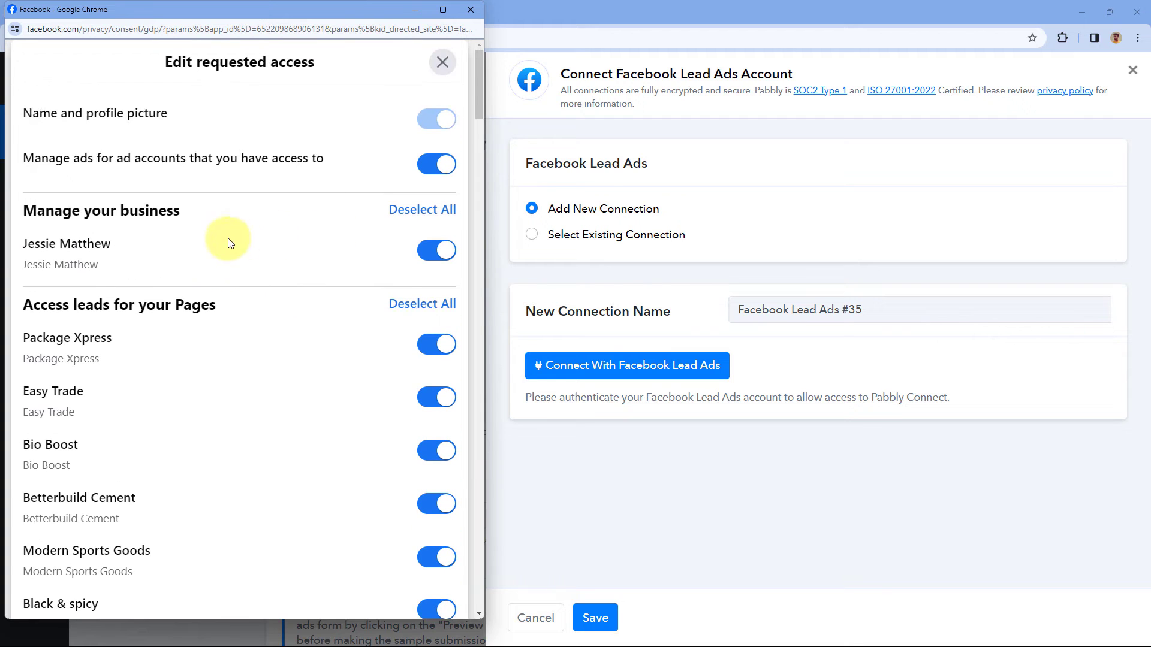
{"action": "scroll", "coordinate": [299, 252], "scroll_direction": "down", "scroll_amount": 2}
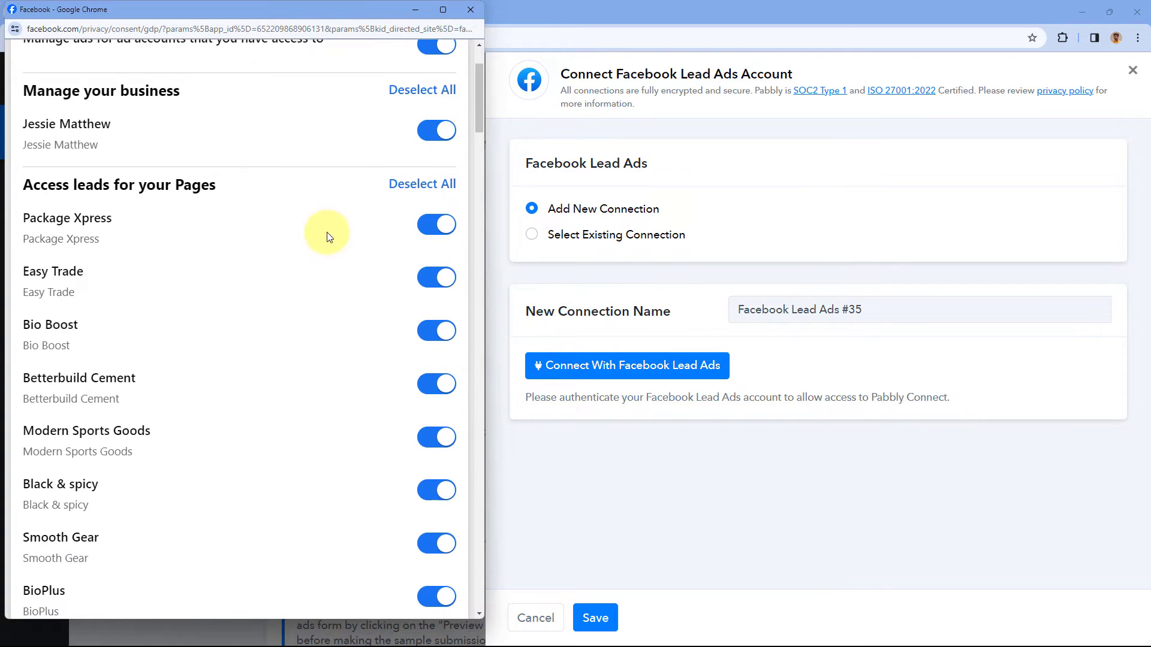
{"action": "scroll", "coordinate": [335, 237], "scroll_direction": "down", "scroll_amount": 10}
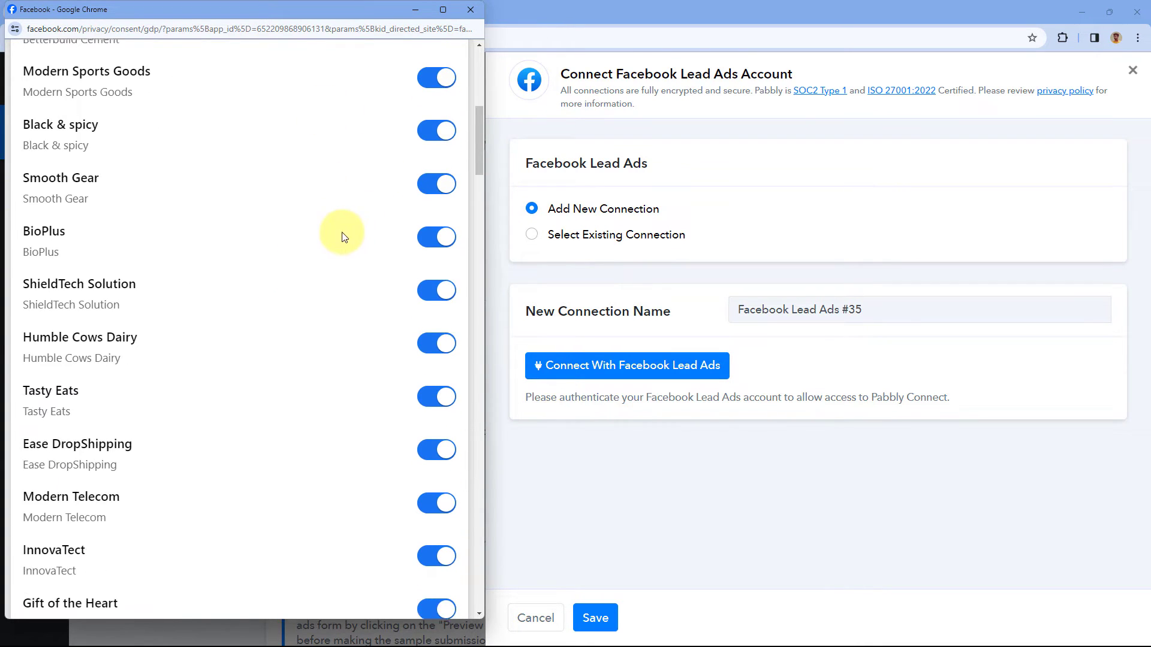
{"action": "scroll", "coordinate": [343, 249], "scroll_direction": "down", "scroll_amount": 15}
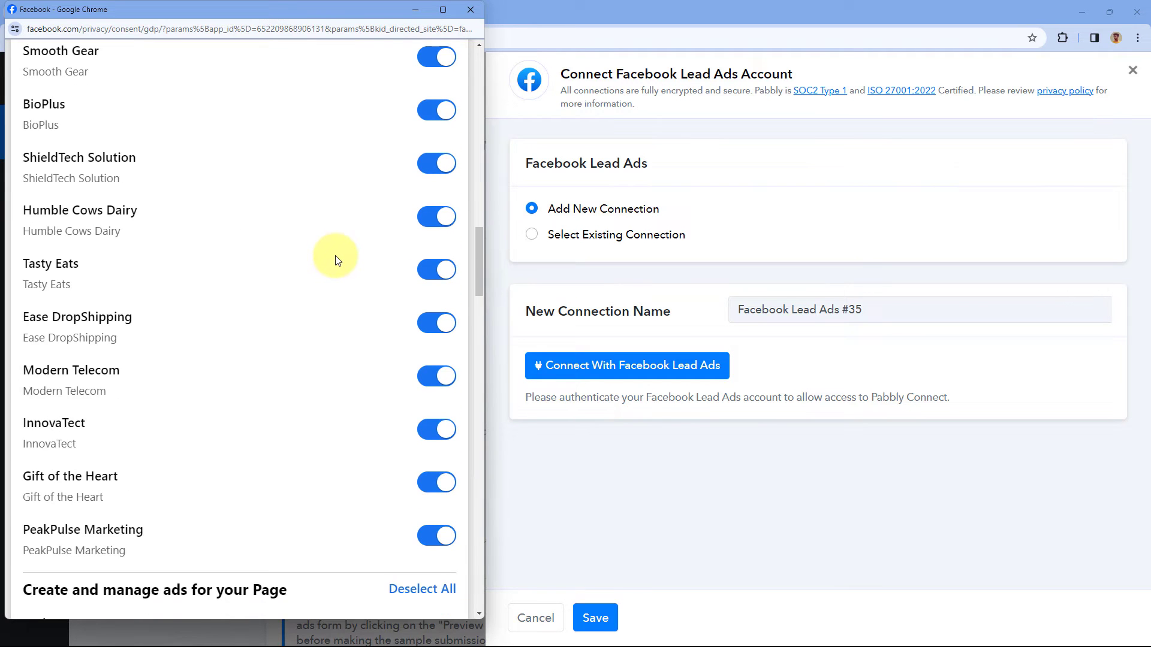
{"action": "scroll", "coordinate": [357, 218], "scroll_direction": "down", "scroll_amount": 3}
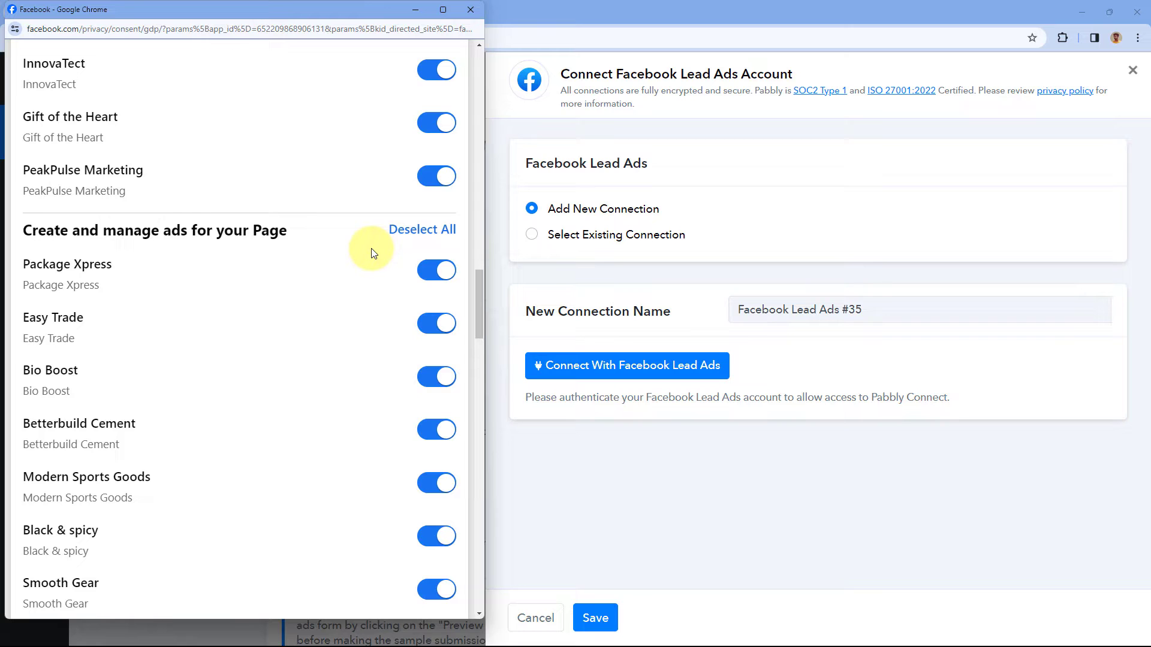
- Finish checking every page's toggles, close the editor, and approve Pabbly Connect's access
{"action": "scroll", "coordinate": [373, 250], "scroll_direction": "down", "scroll_amount": 4}
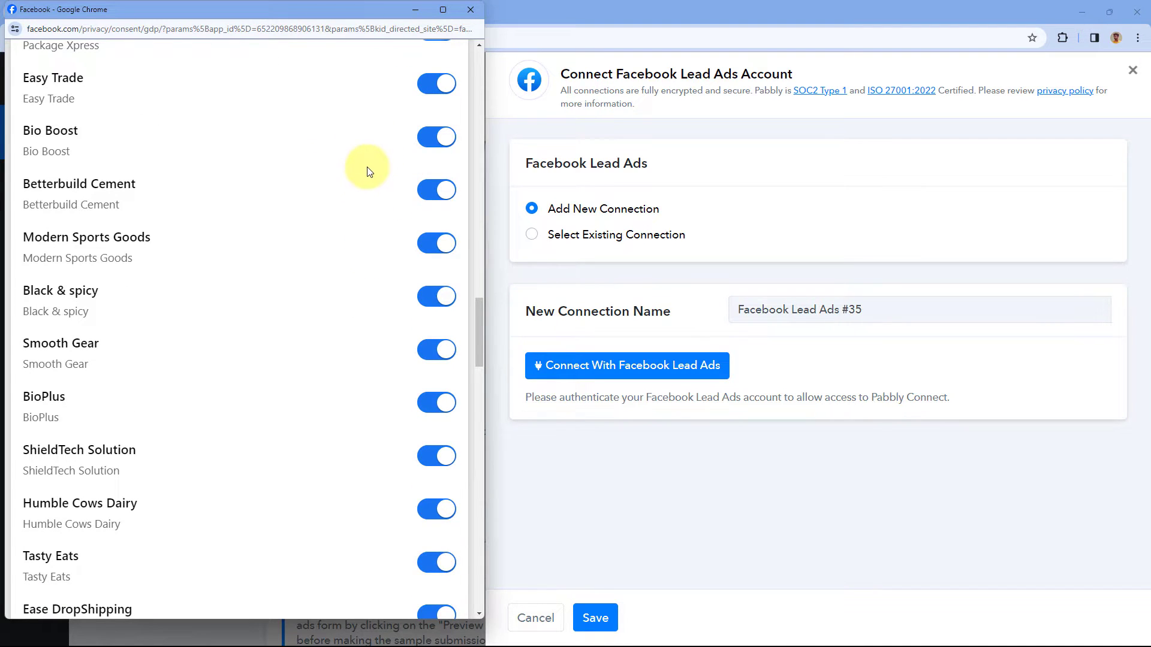
{"action": "scroll", "coordinate": [372, 174], "scroll_direction": "down", "scroll_amount": 6}
{"action": "scroll", "coordinate": [372, 174], "scroll_direction": "down", "scroll_amount": 6}
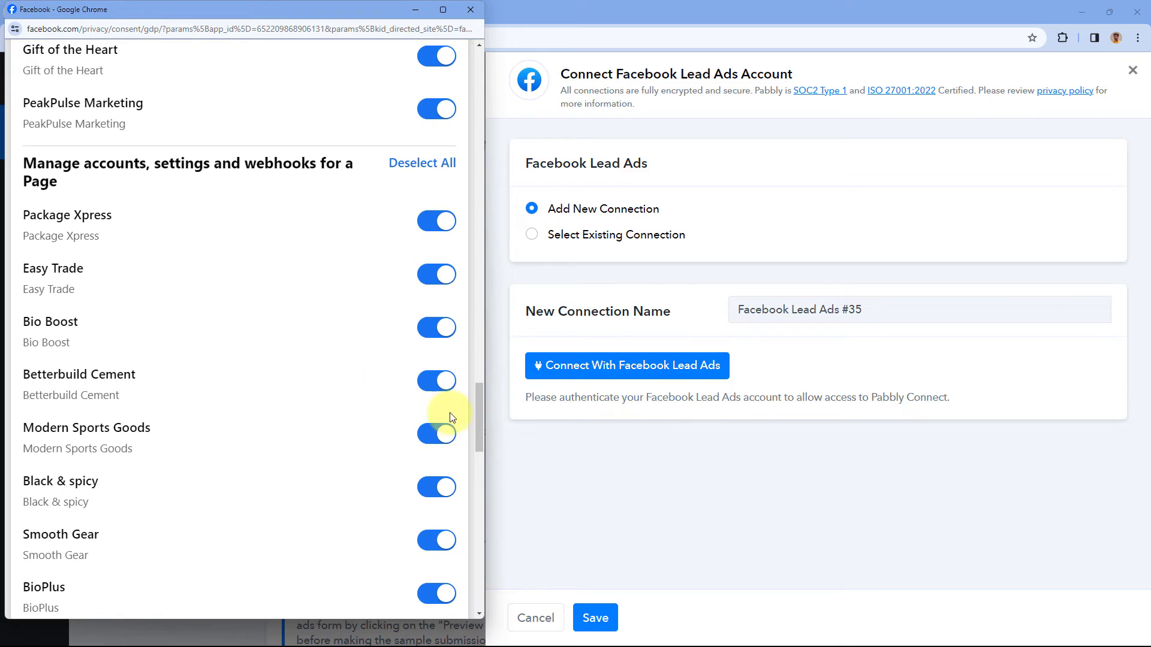
{"action": "left_click_drag", "start_coordinate": [483, 401], "coordinate": [478, 580]}
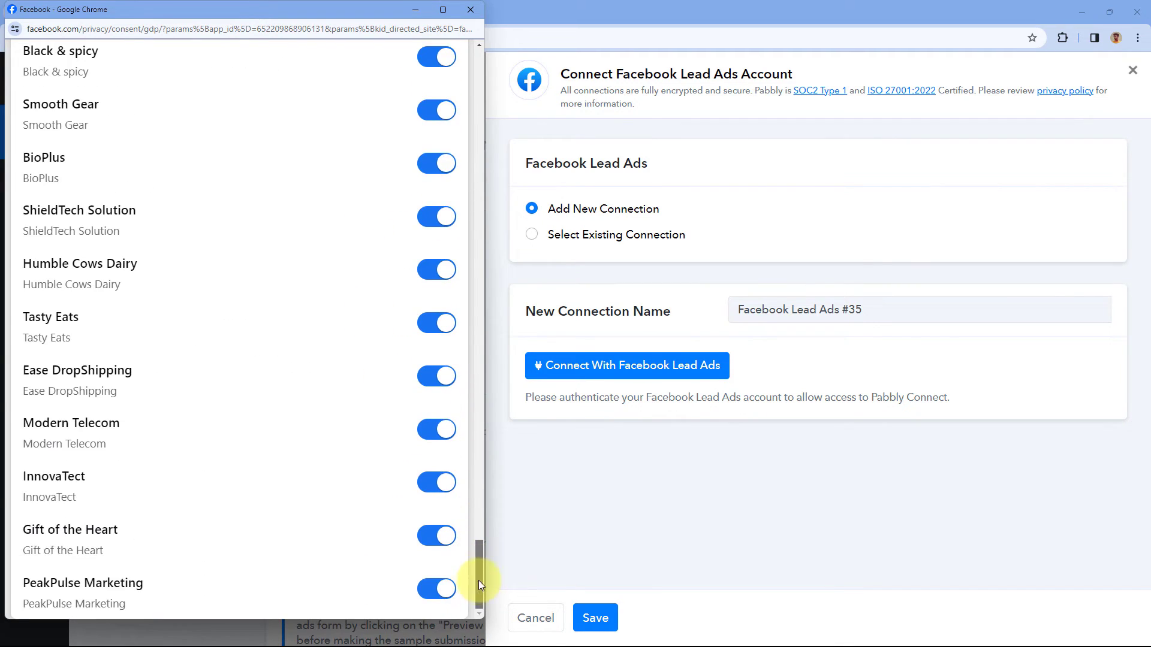
{"action": "scroll", "coordinate": [470, 275], "scroll_direction": "down", "scroll_amount": 8}
{"action": "scroll", "coordinate": [470, 275], "scroll_direction": "up", "scroll_amount": 20}
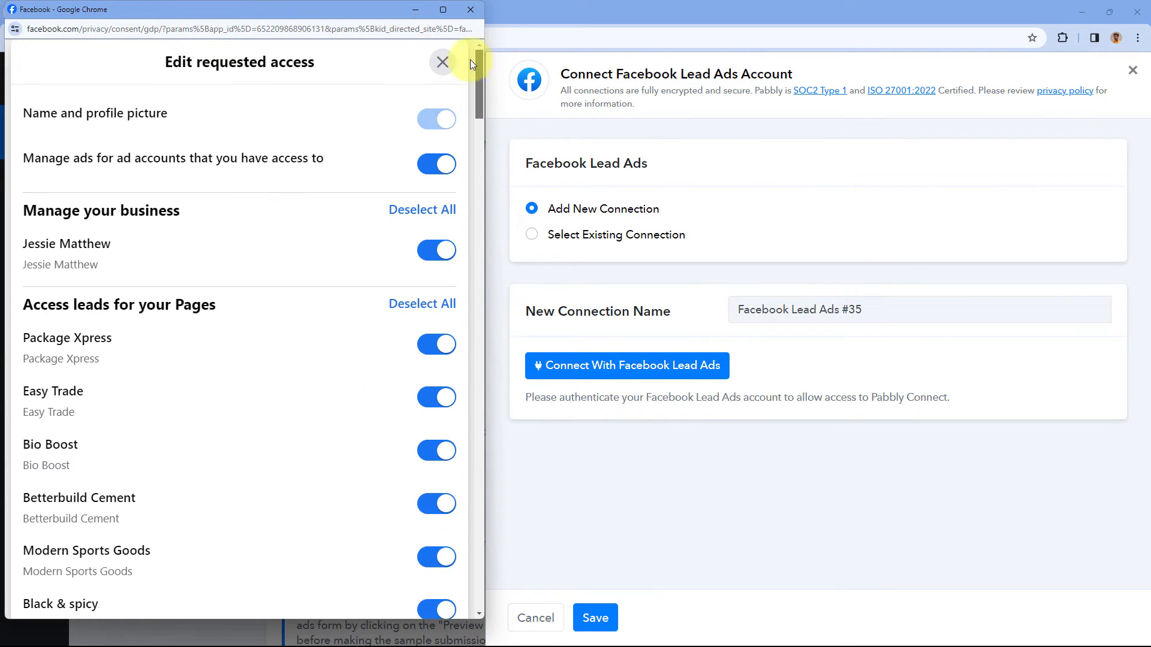
{"action": "left_click", "coordinate": [443, 62]}
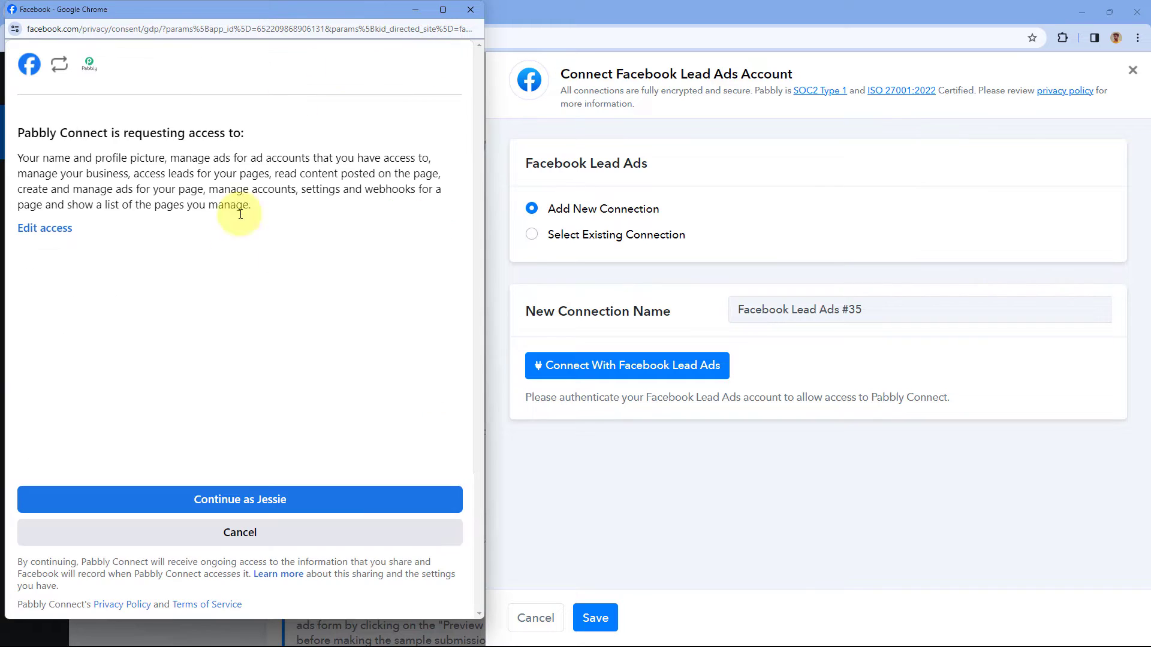
{"action": "left_click", "coordinate": [216, 497]}
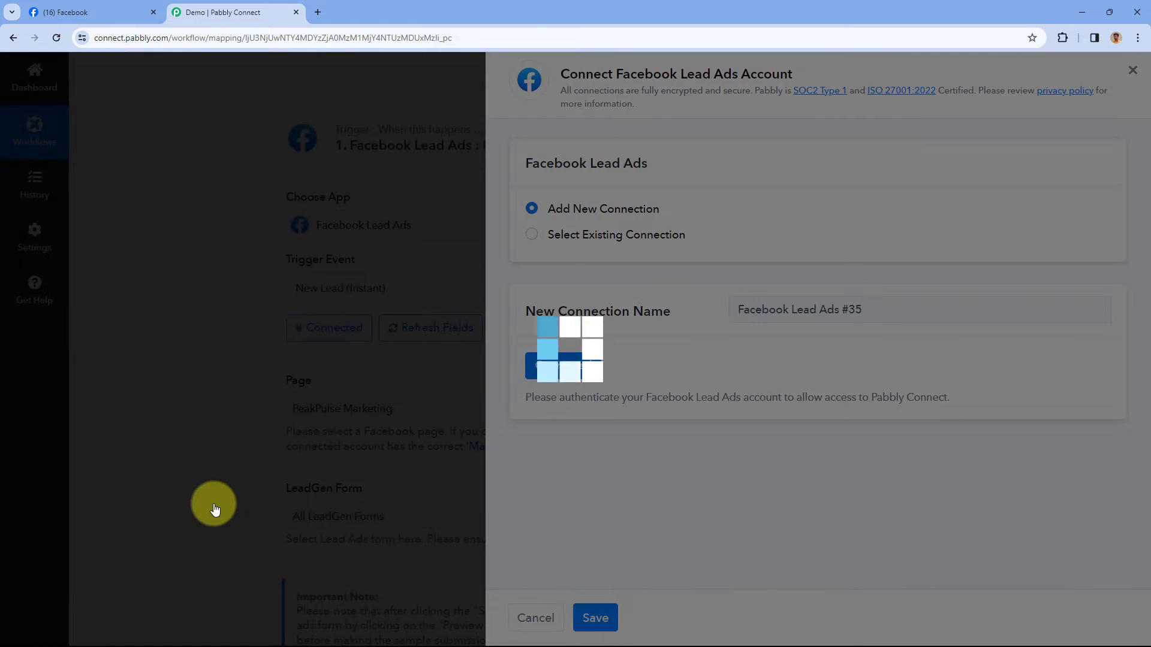
- Set the trigger's Page to Smooth Gear, with LeadGen Form at All LeadGen Forms
{"action": "scroll", "coordinate": [174, 344], "scroll_direction": "down", "scroll_amount": 5}
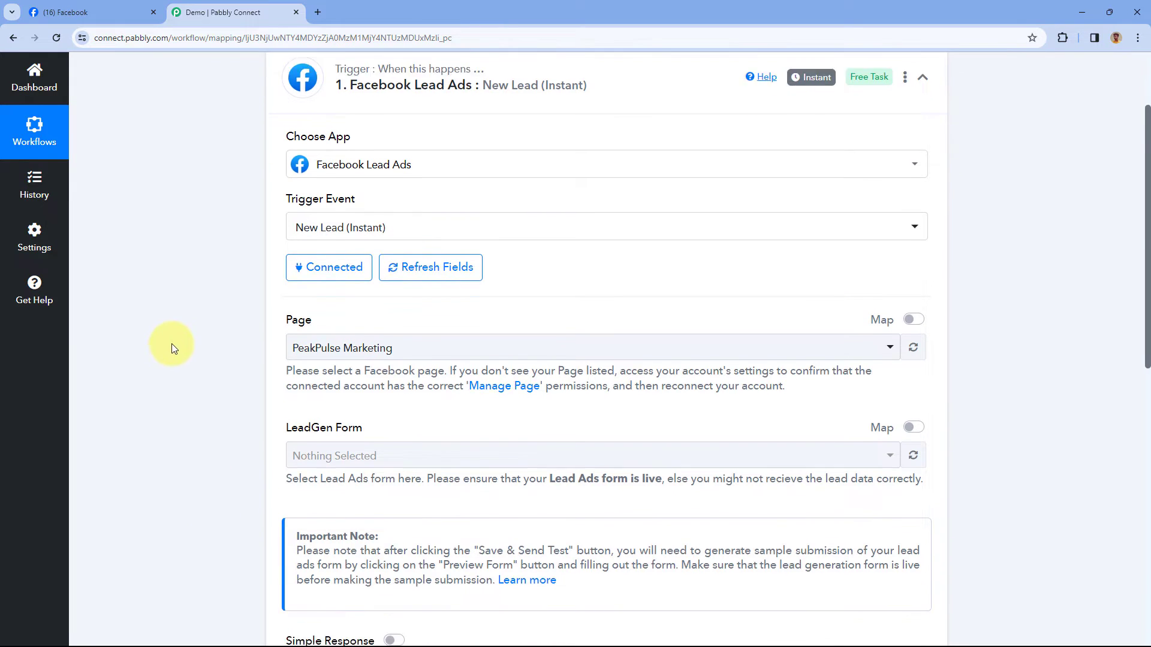
{"action": "left_click", "coordinate": [429, 110]}
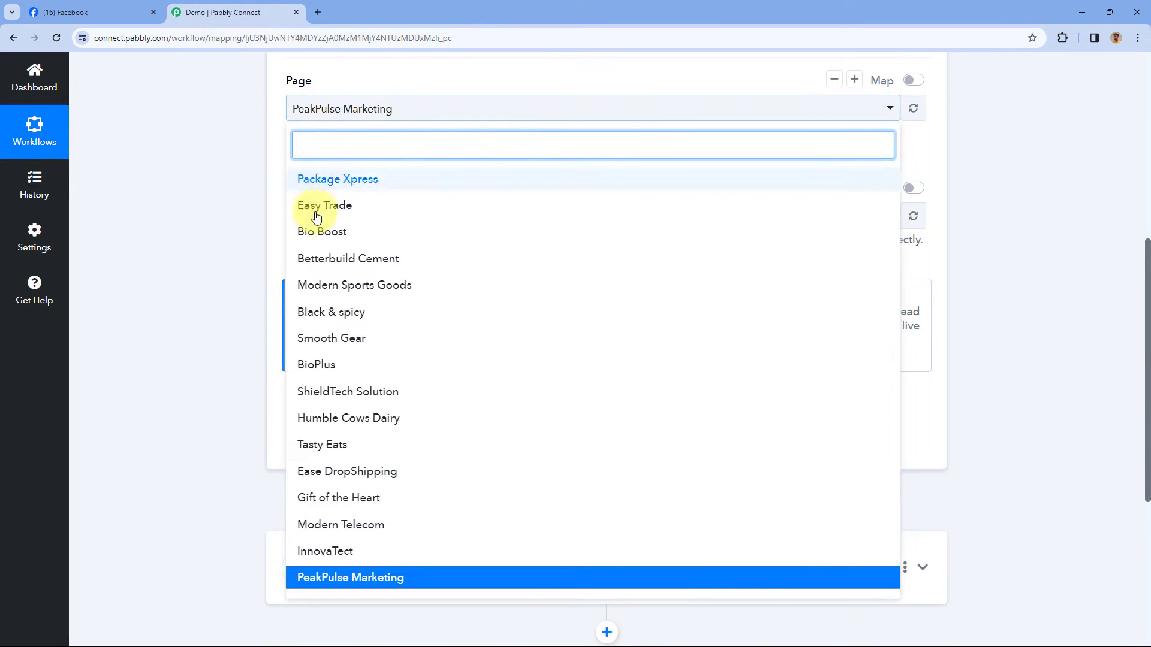
{"action": "scroll", "coordinate": [402, 237], "scroll_direction": "down", "scroll_amount": 2}
{"action": "scroll", "coordinate": [394, 210], "scroll_direction": "up", "scroll_amount": 2}
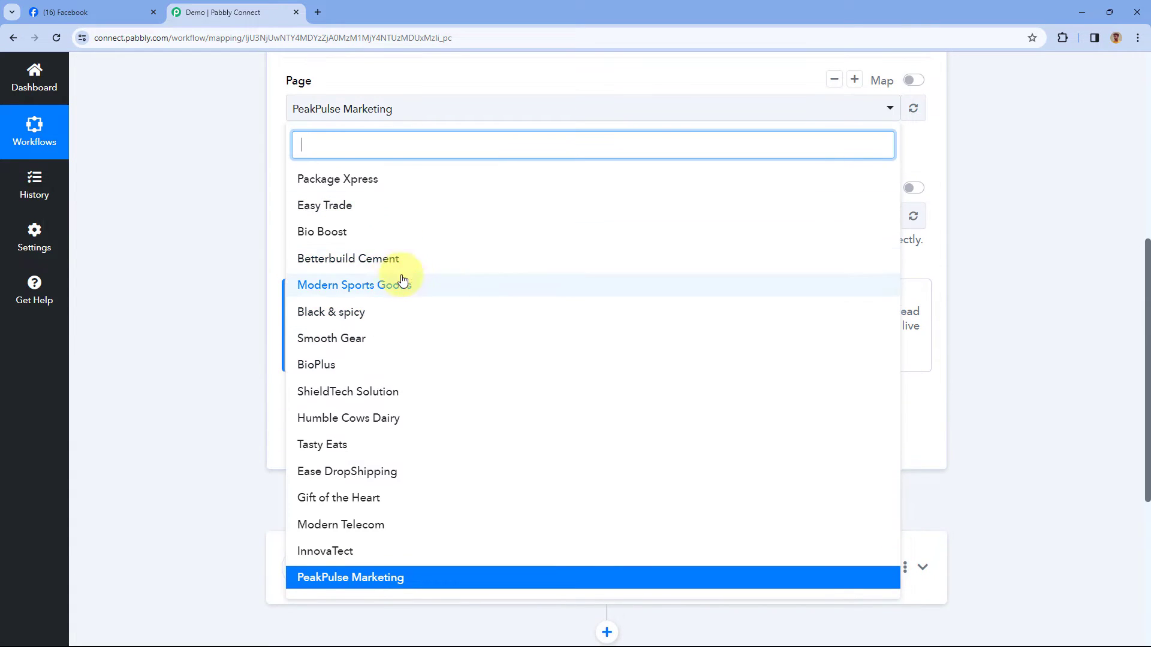
{"action": "left_click", "coordinate": [365, 339]}
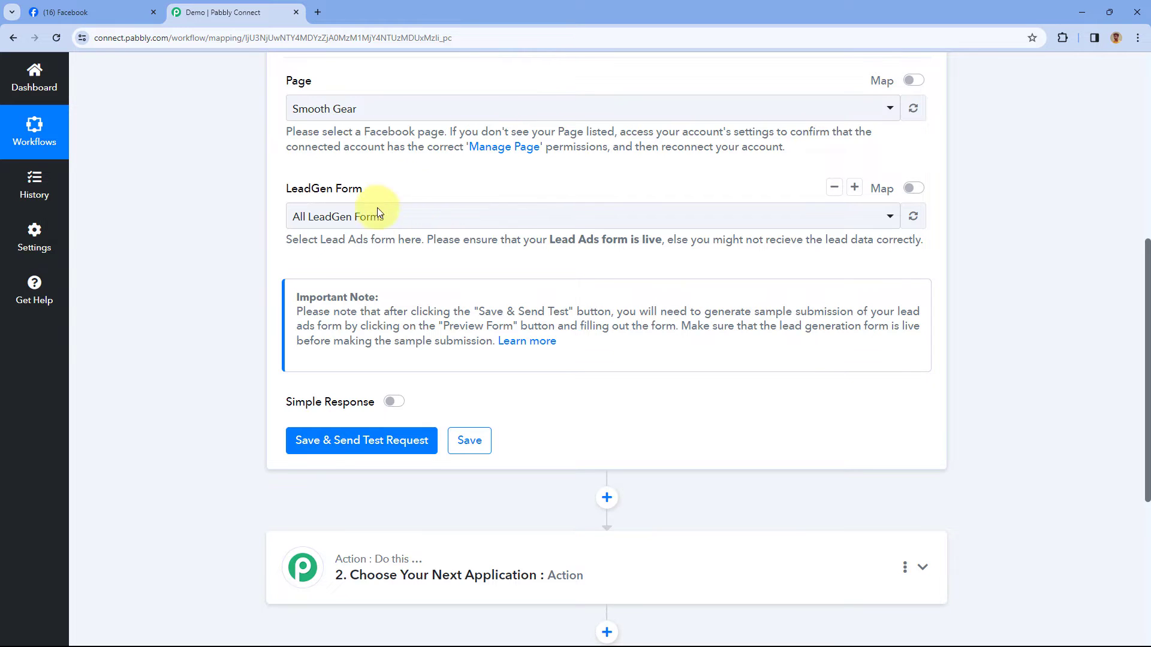
- Keep All LeadGen Forms as the trigger's LeadGen Form
{"action": "left_click", "coordinate": [415, 220]}
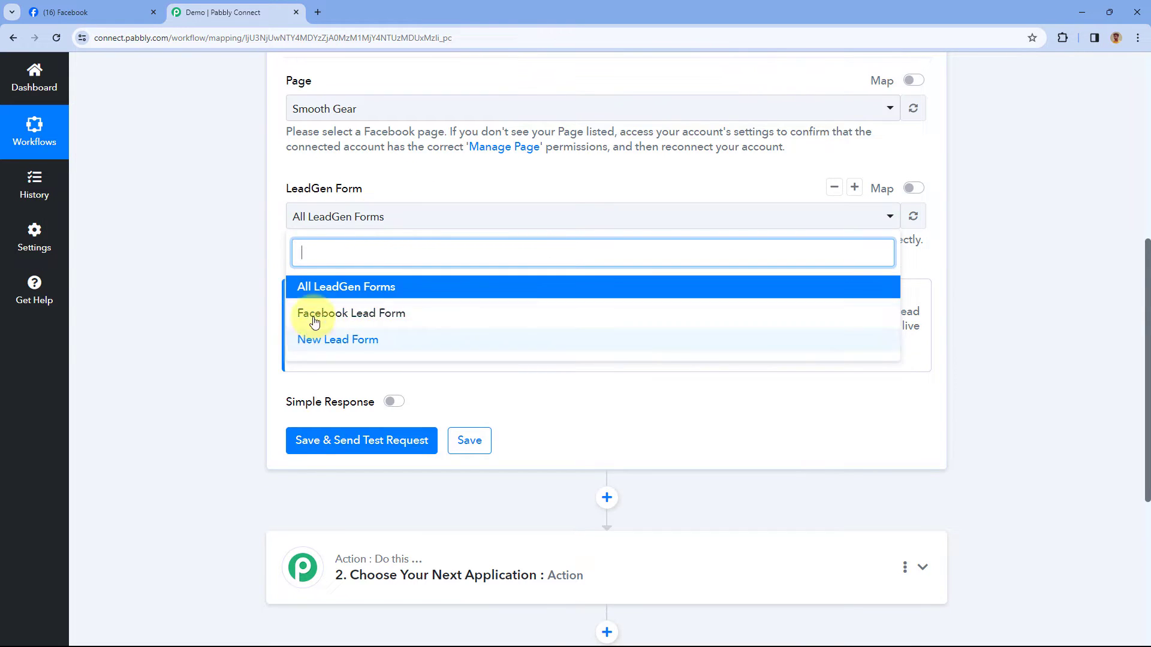
{"action": "left_click", "coordinate": [275, 172]}
{"action": "scroll", "coordinate": [276, 172], "scroll_direction": "up", "scroll_amount": 2}
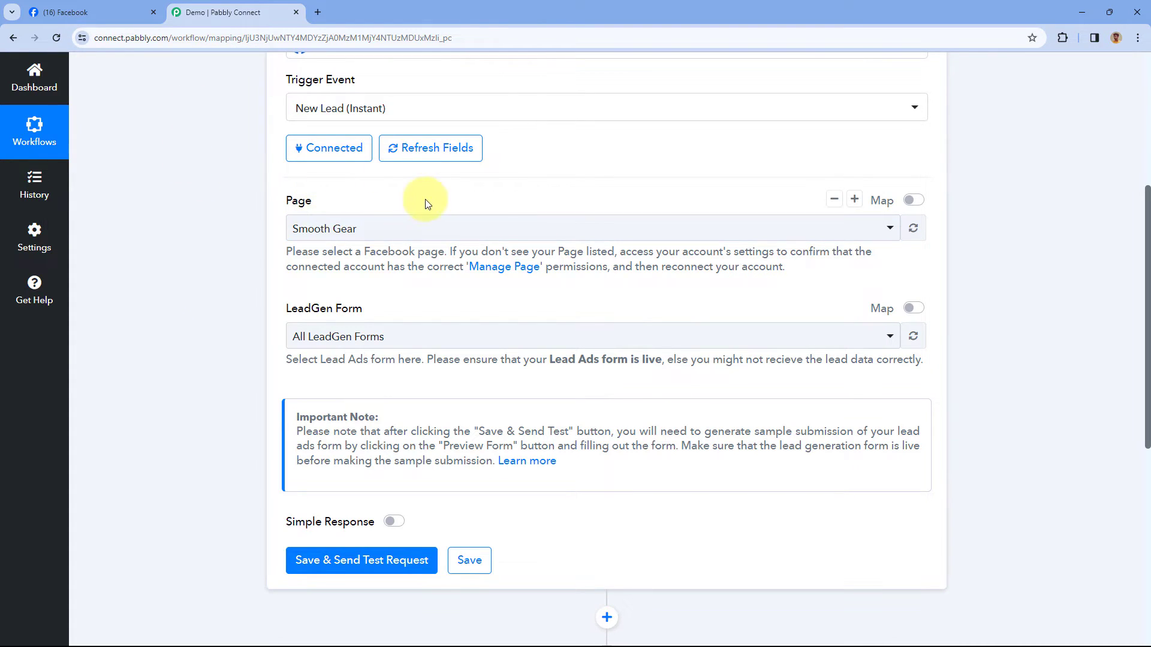
- Reopen the Page list and confirm Smooth Gear stays selected
{"action": "left_click", "coordinate": [512, 232]}
{"action": "scroll", "coordinate": [501, 192], "scroll_direction": "down", "scroll_amount": 3}
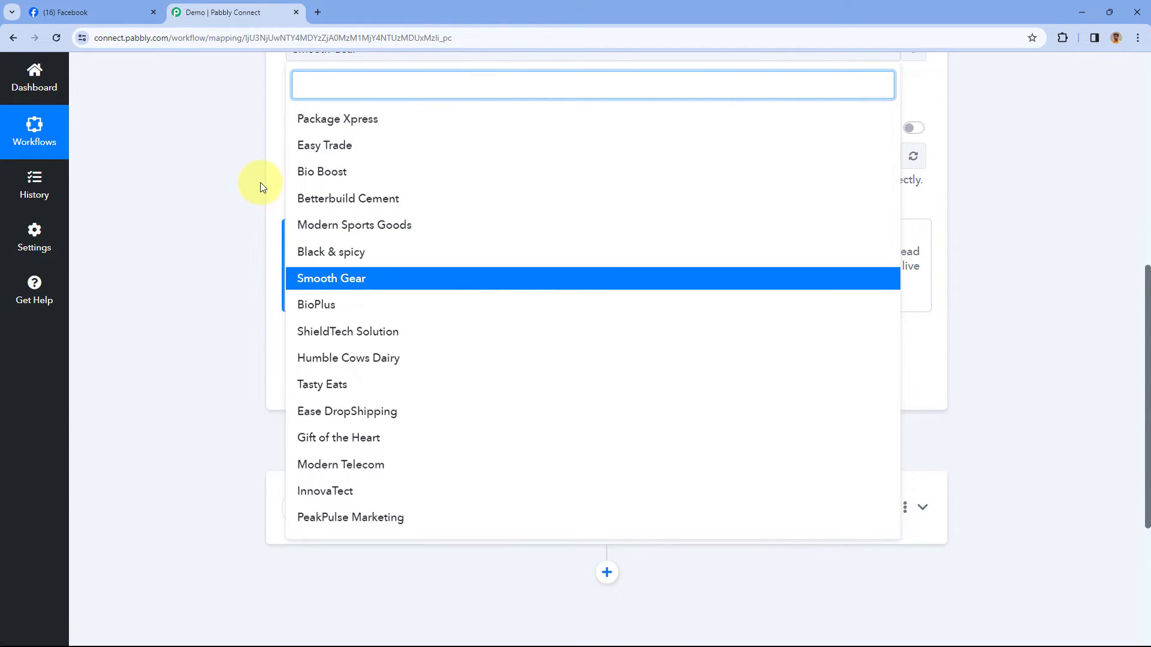
{"action": "scroll", "coordinate": [260, 182], "scroll_direction": "up", "scroll_amount": 1}
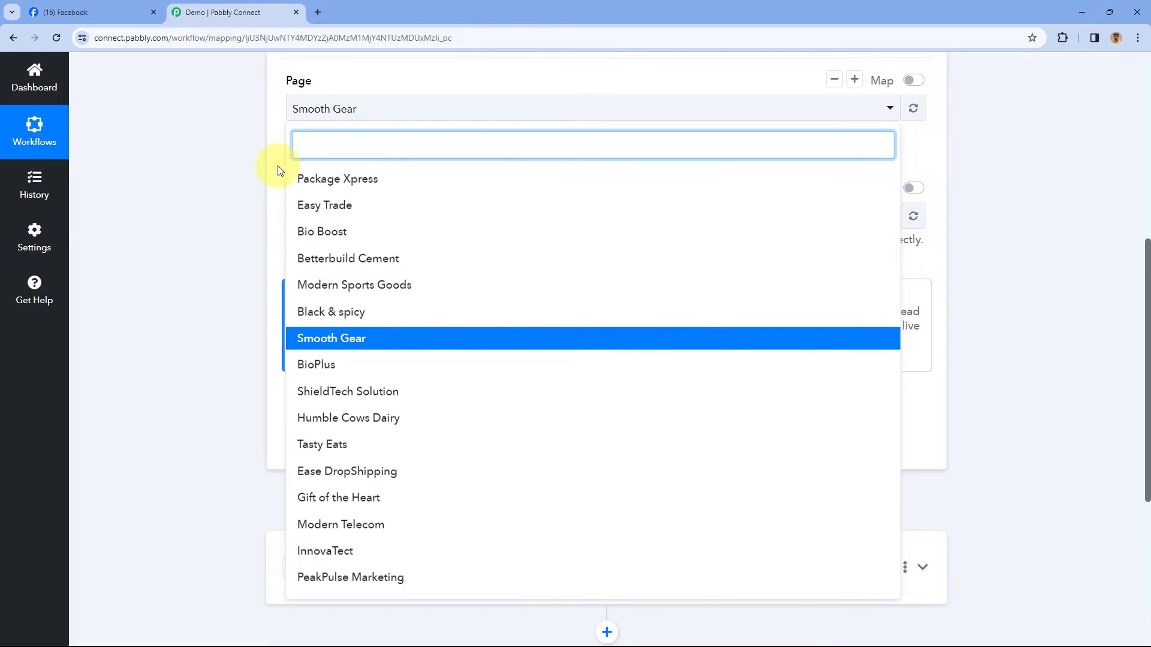
{"action": "left_click", "coordinate": [277, 171]}
{"action": "scroll", "coordinate": [477, 159], "scroll_direction": "up", "scroll_amount": 2}
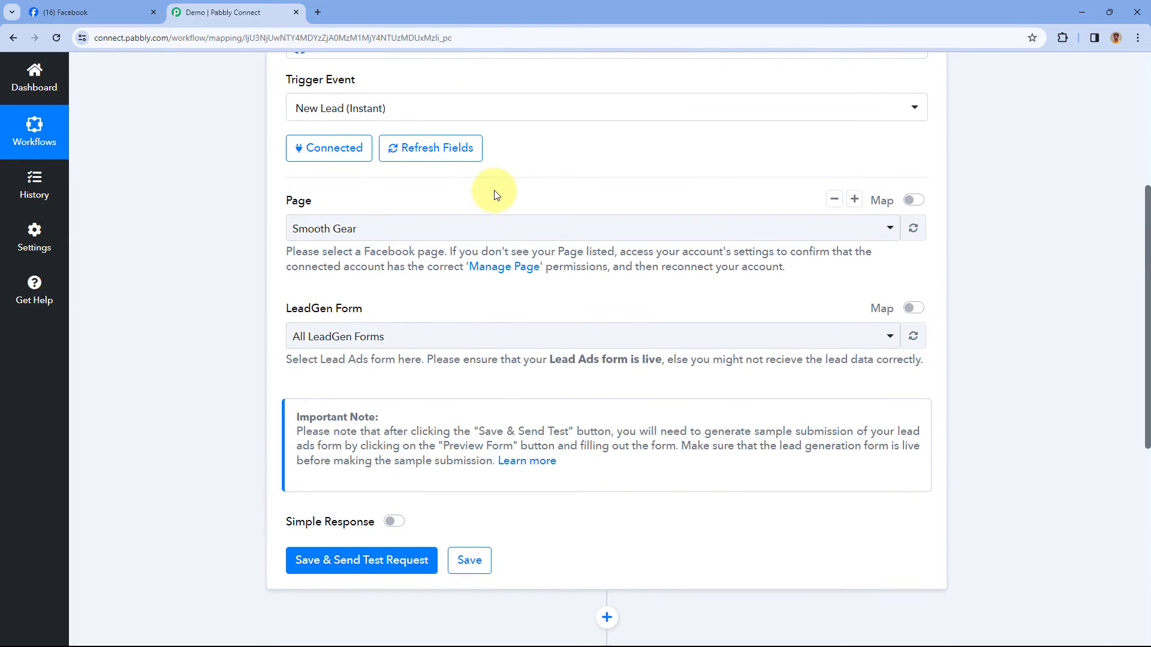
- Refresh the trigger fields from Facebook and recheck that Page is still Smooth Gear
{"action": "left_click", "coordinate": [470, 155]}
{"action": "left_click", "coordinate": [521, 230]}
{"action": "scroll", "coordinate": [273, 234], "scroll_direction": "up", "scroll_amount": 1}
{"action": "scroll", "coordinate": [273, 234], "scroll_direction": "down", "scroll_amount": 4}
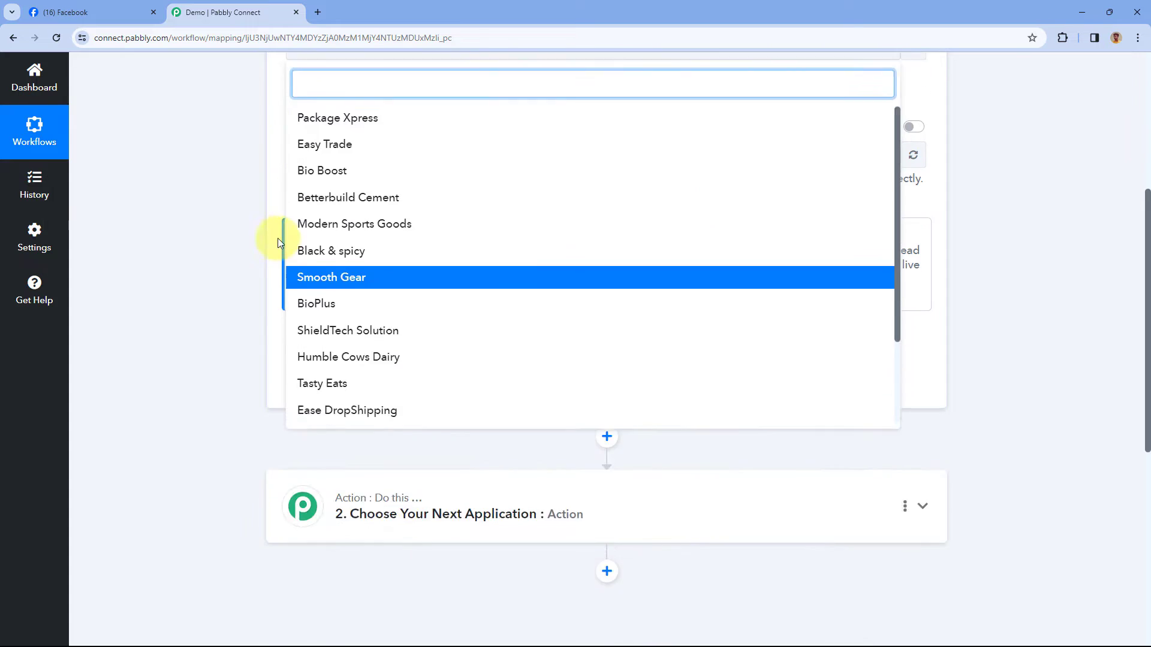
{"action": "scroll", "coordinate": [380, 224], "scroll_direction": "up", "scroll_amount": 1}
{"action": "left_click", "coordinate": [511, 142]}
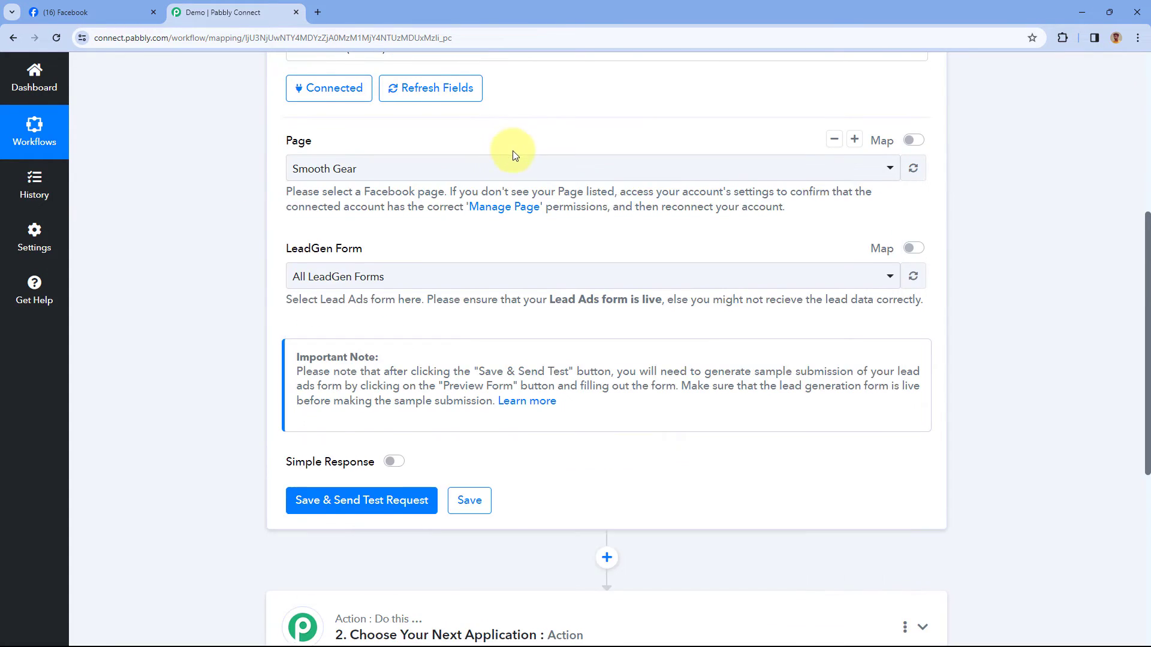
{"action": "scroll", "coordinate": [512, 153], "scroll_direction": "up", "scroll_amount": 2}
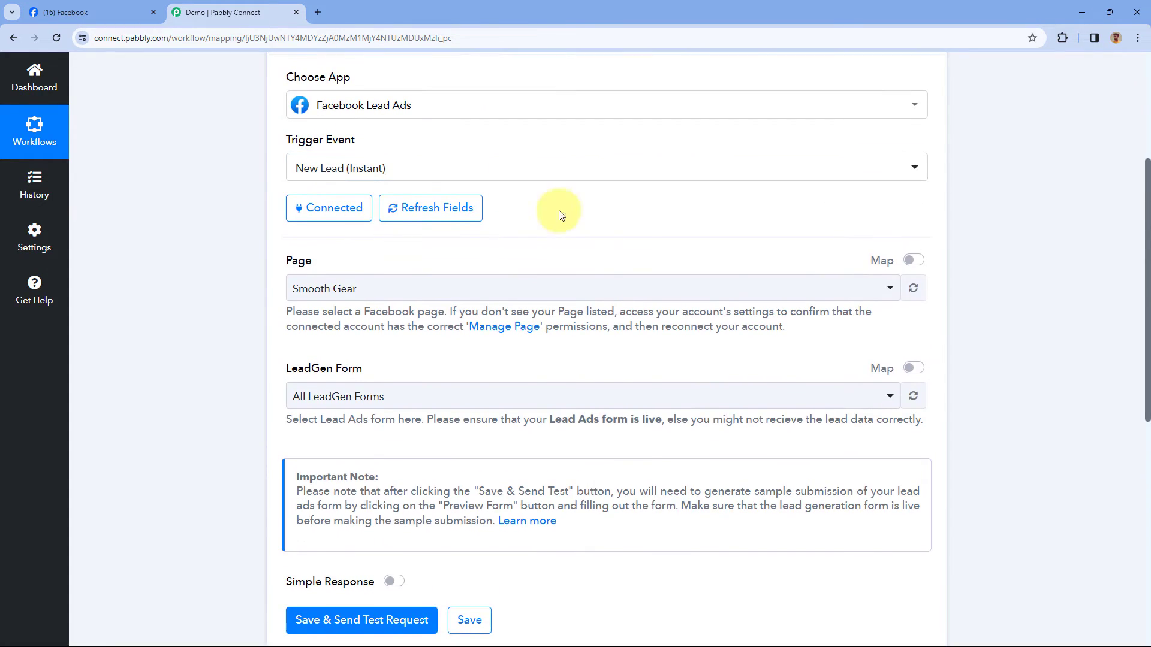
- Switch the Page field to mapped input and delete its prefilled page ID
{"action": "left_click", "coordinate": [911, 261]}
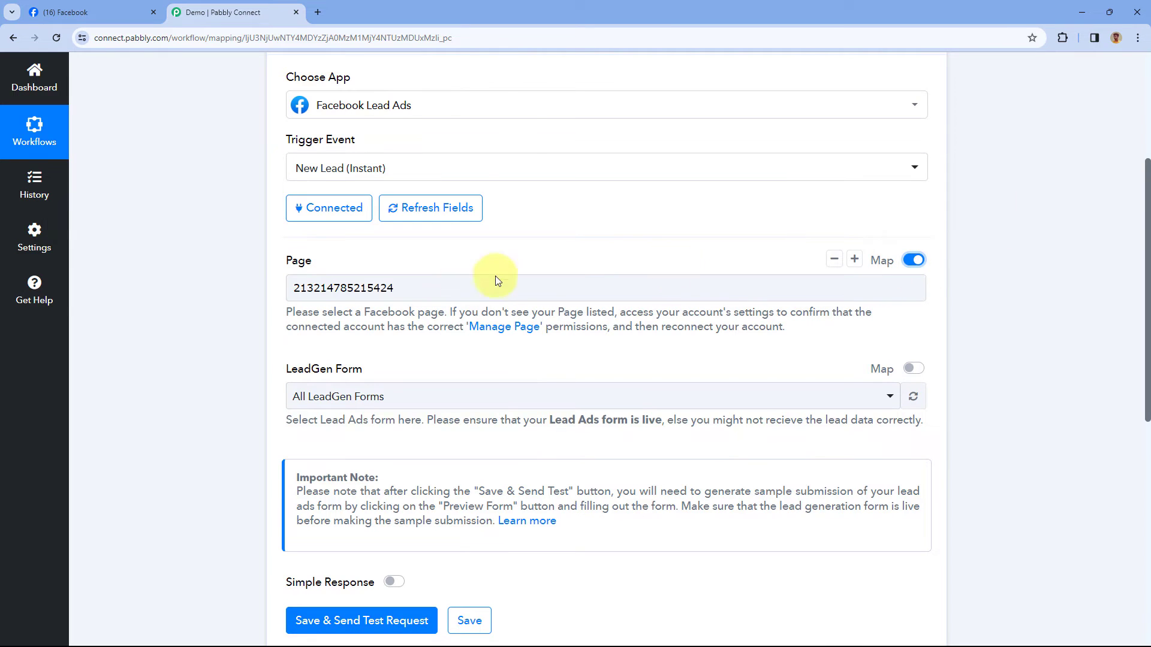
{"action": "left_click_drag", "start_coordinate": [419, 290], "coordinate": [264, 290]}
{"action": "key", "text": "BackSpace"}
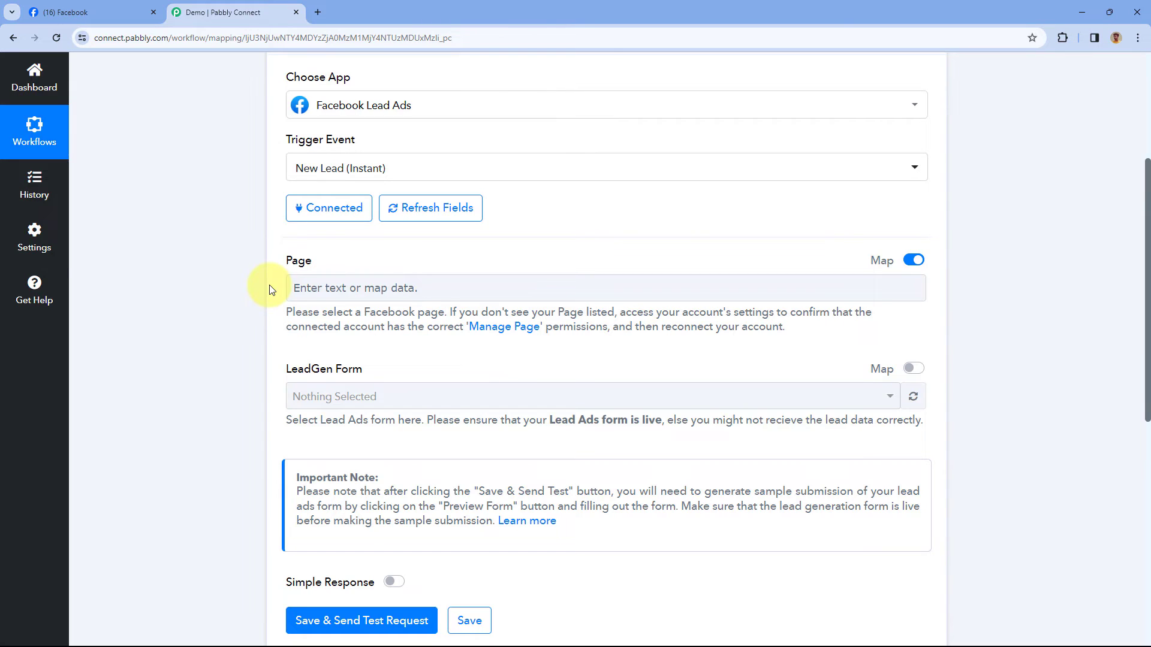
{"action": "left_click", "coordinate": [443, 285]}
- Switch Facebook to the Humble Cows Dairy Page profile and load the home feed
{"action": "left_click", "coordinate": [116, 13]}
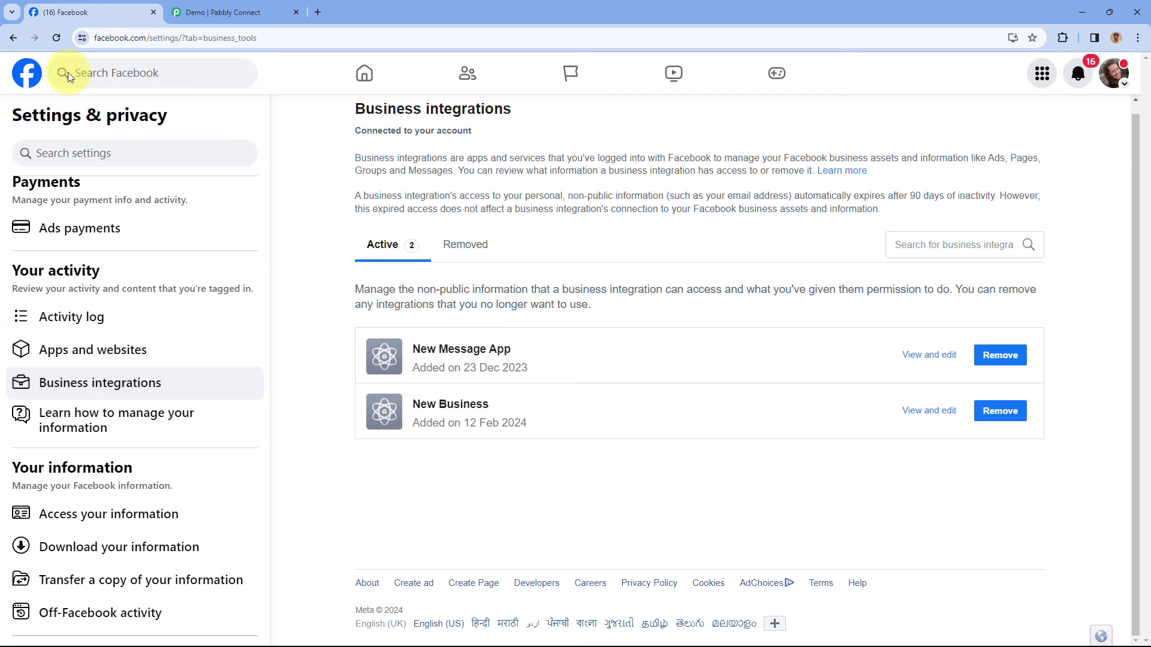
{"action": "left_click", "coordinate": [1110, 89]}
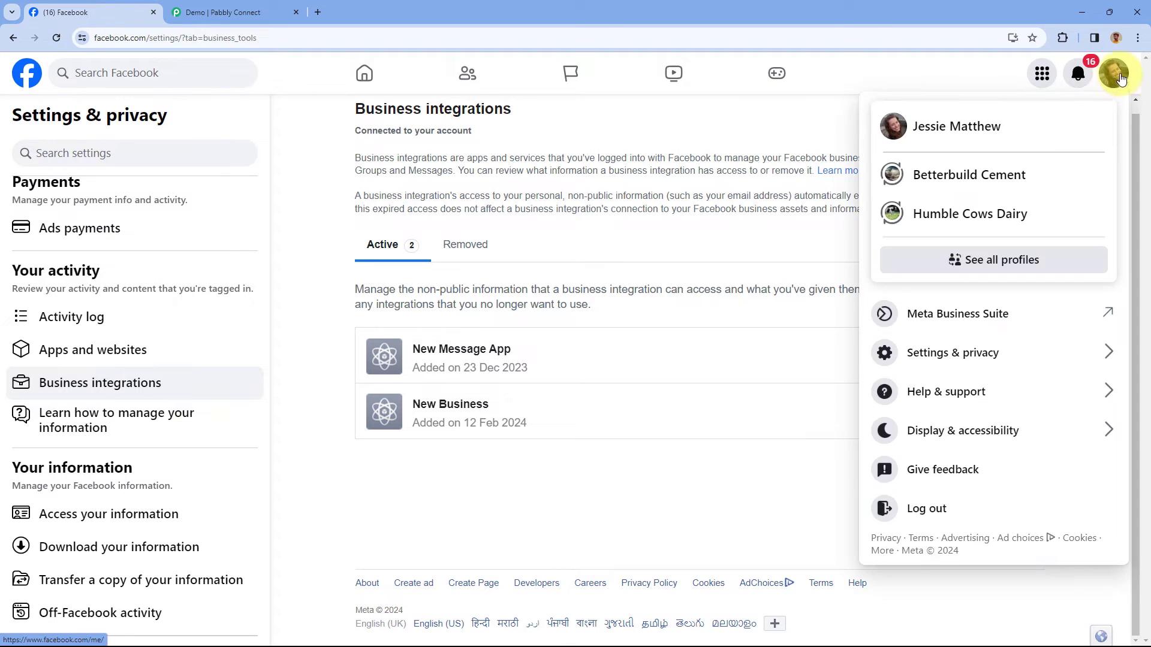
{"action": "left_click", "coordinate": [950, 217]}
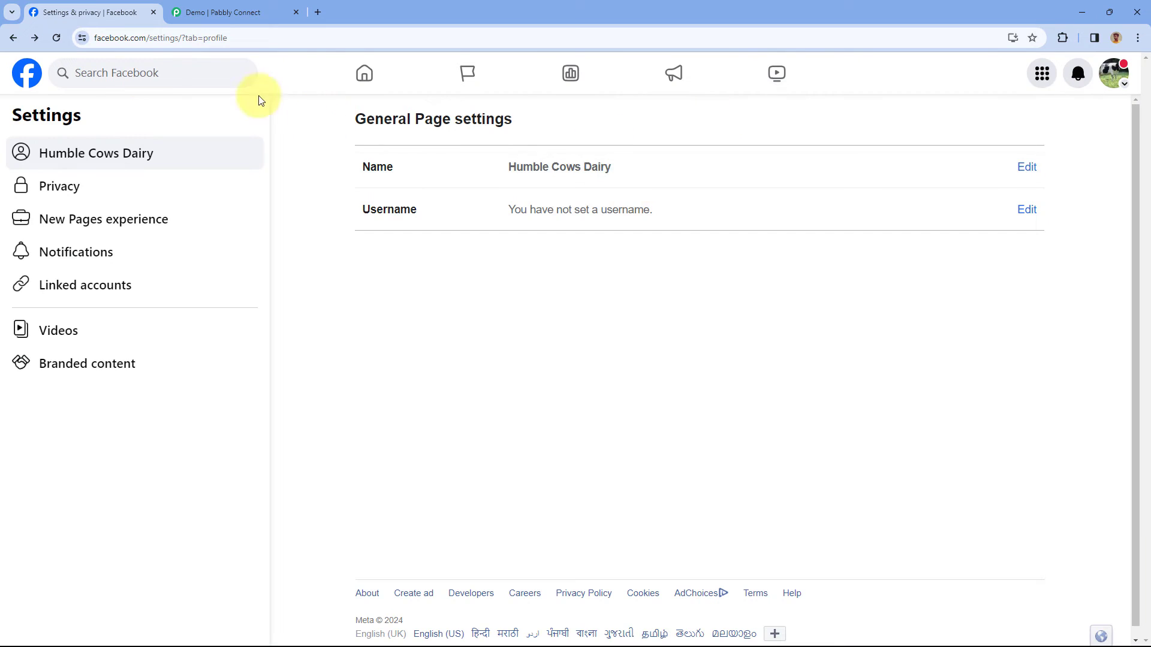
{"action": "left_click", "coordinate": [32, 75]}
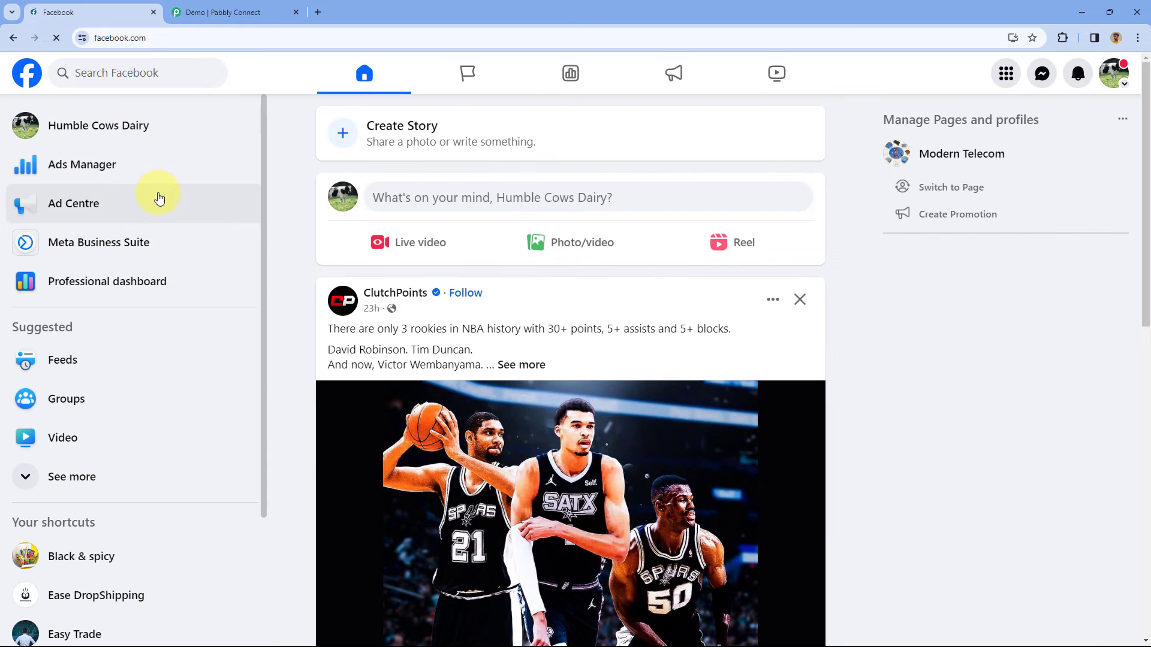
- Copy the Humble Cows Dairy Page ID from its About > Page transparency section
{"action": "left_click", "coordinate": [106, 133]}
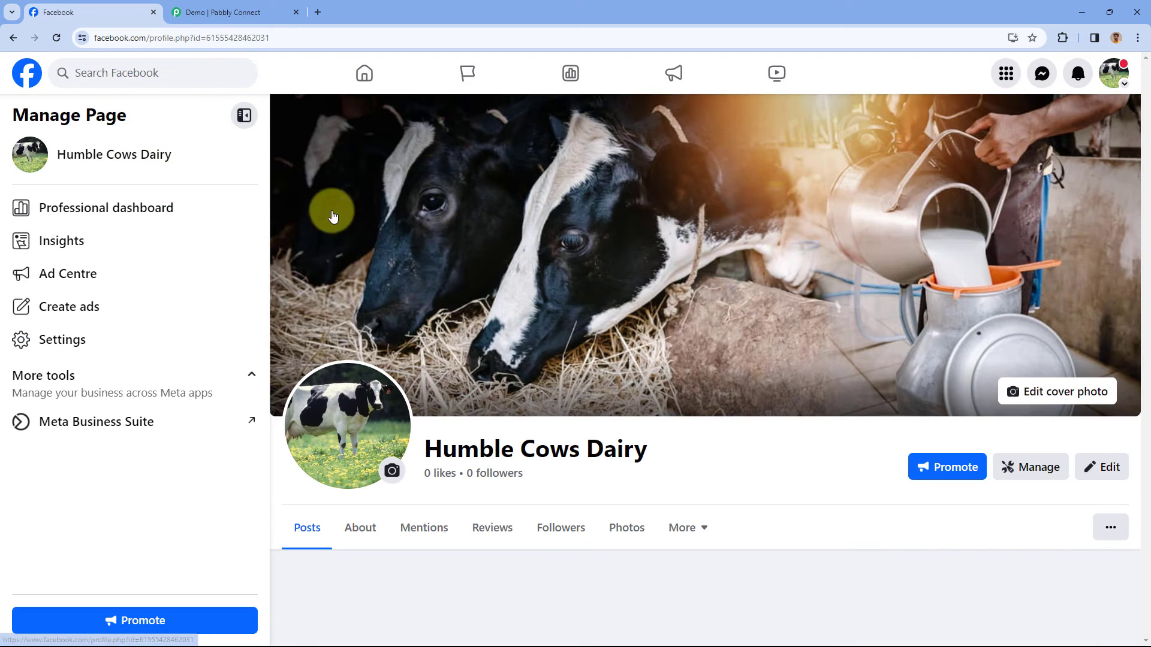
{"action": "scroll", "coordinate": [610, 318], "scroll_direction": "down", "scroll_amount": 5}
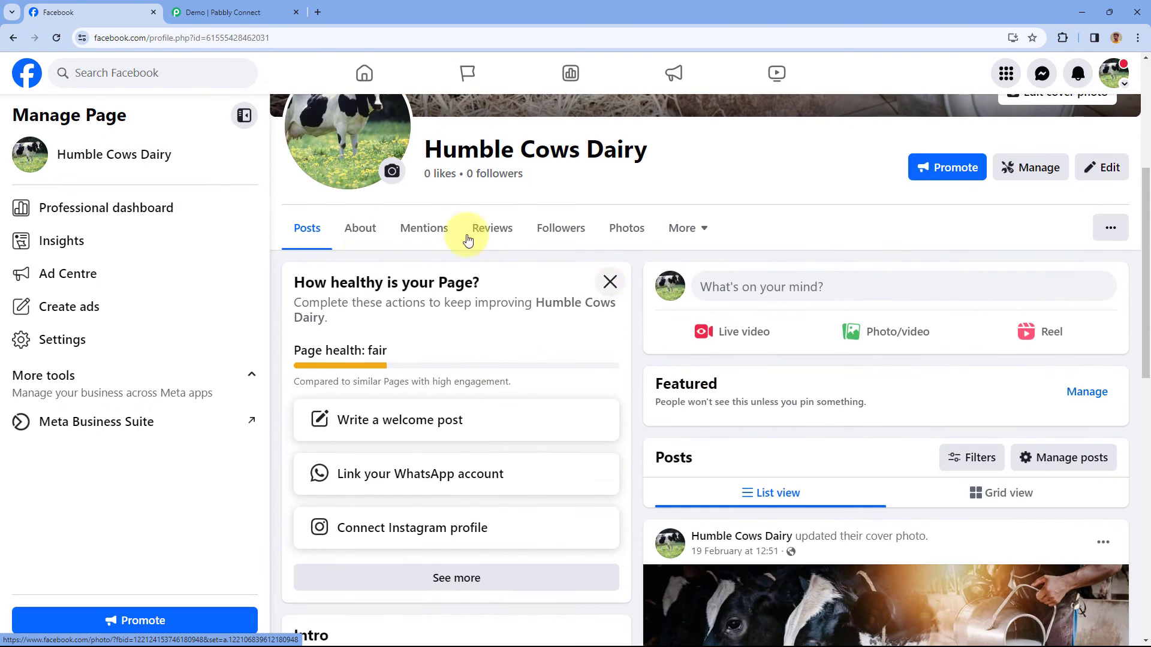
{"action": "left_click", "coordinate": [348, 237]}
{"action": "scroll", "coordinate": [341, 264], "scroll_direction": "down", "scroll_amount": 1}
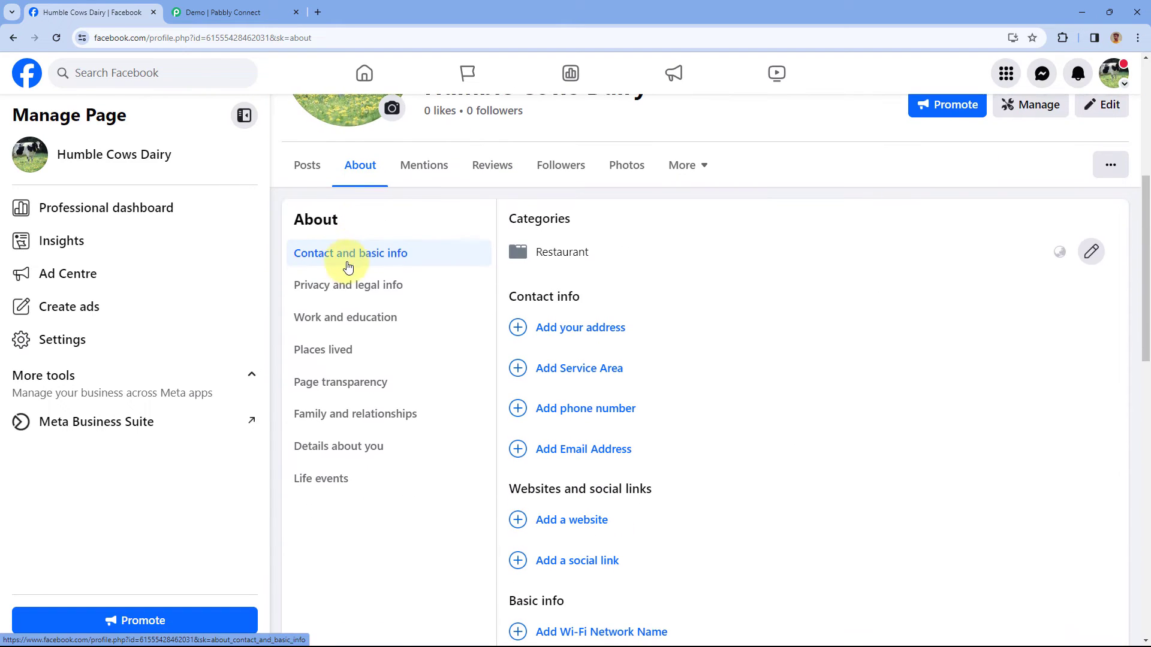
{"action": "left_click", "coordinate": [353, 383]}
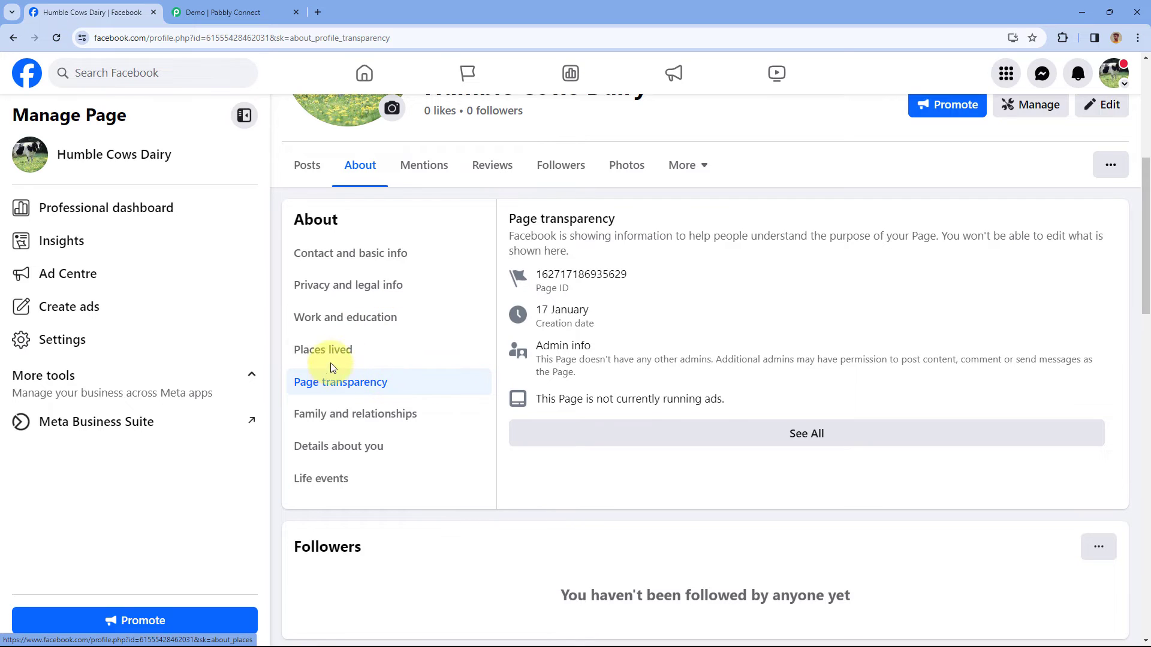
{"action": "left_click_drag", "start_coordinate": [635, 277], "coordinate": [535, 275]}
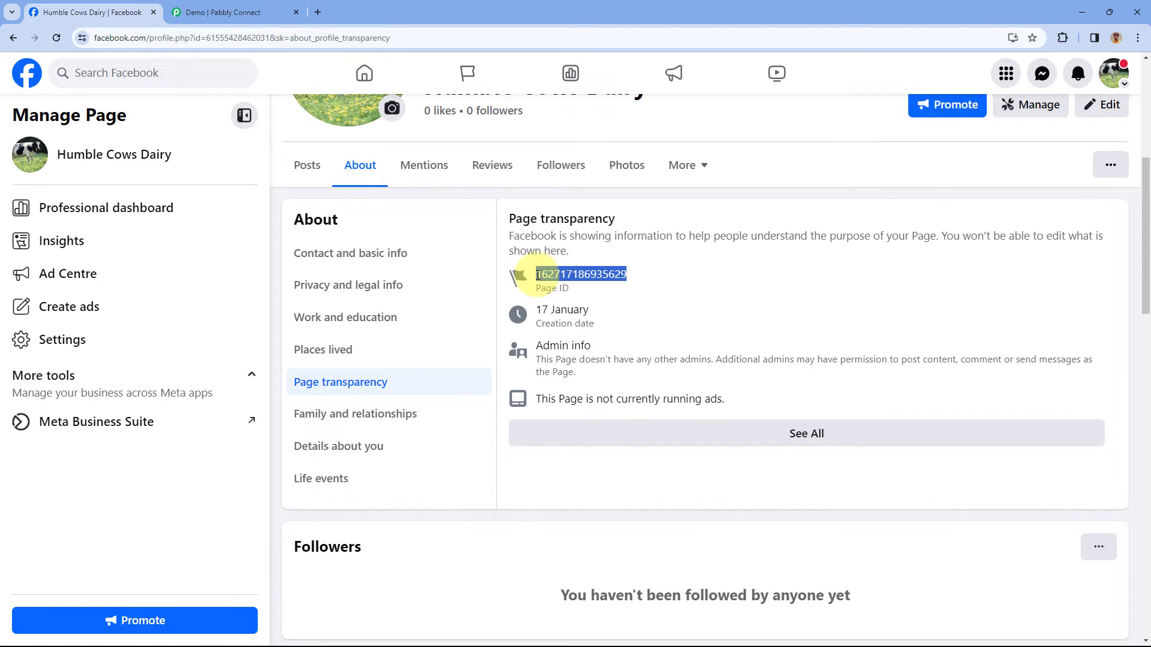
{"action": "right_click", "coordinate": [573, 273]}
{"action": "left_click", "coordinate": [588, 284]}
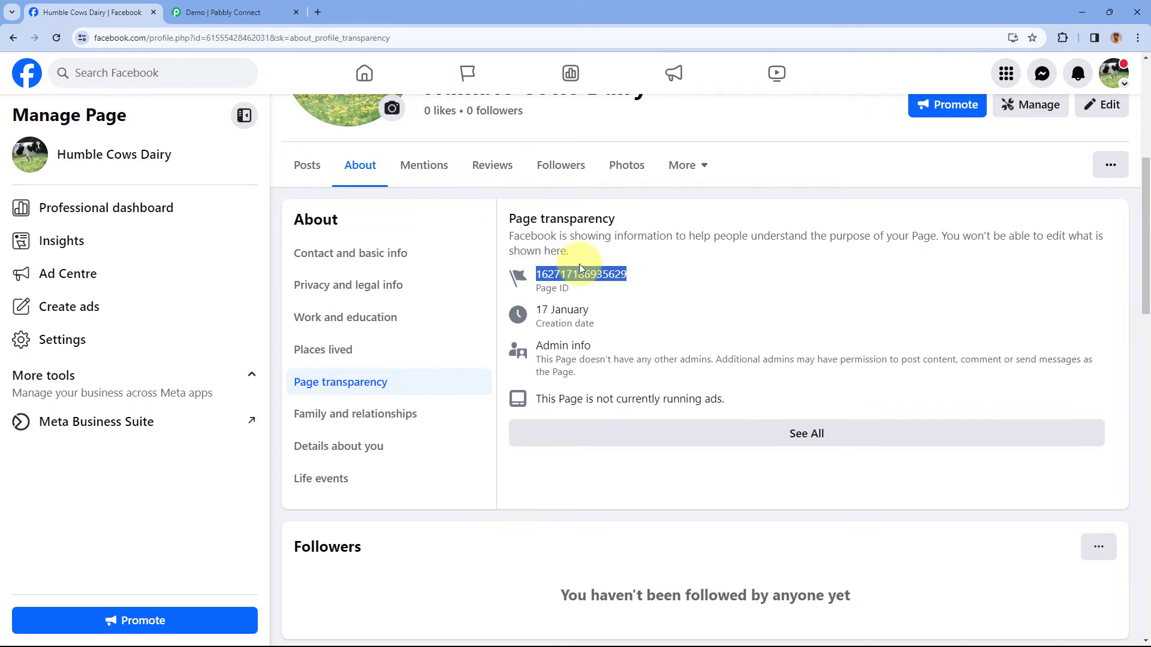
{"action": "left_click", "coordinate": [224, 4]}
- Paste the copied Humble Cows Dairy Page ID into the trigger's Page field so forms reload
{"action": "left_click", "coordinate": [291, 288]}
{"action": "right_click", "coordinate": [306, 285]}
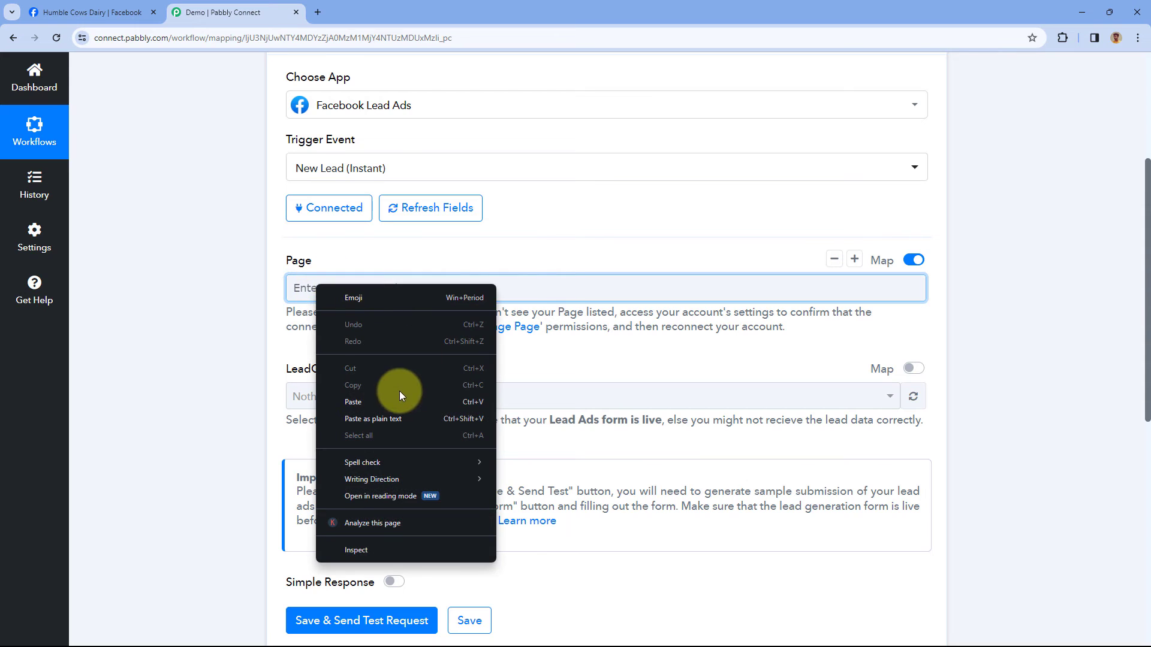
{"action": "left_click", "coordinate": [394, 394]}
{"action": "left_click", "coordinate": [337, 347]}
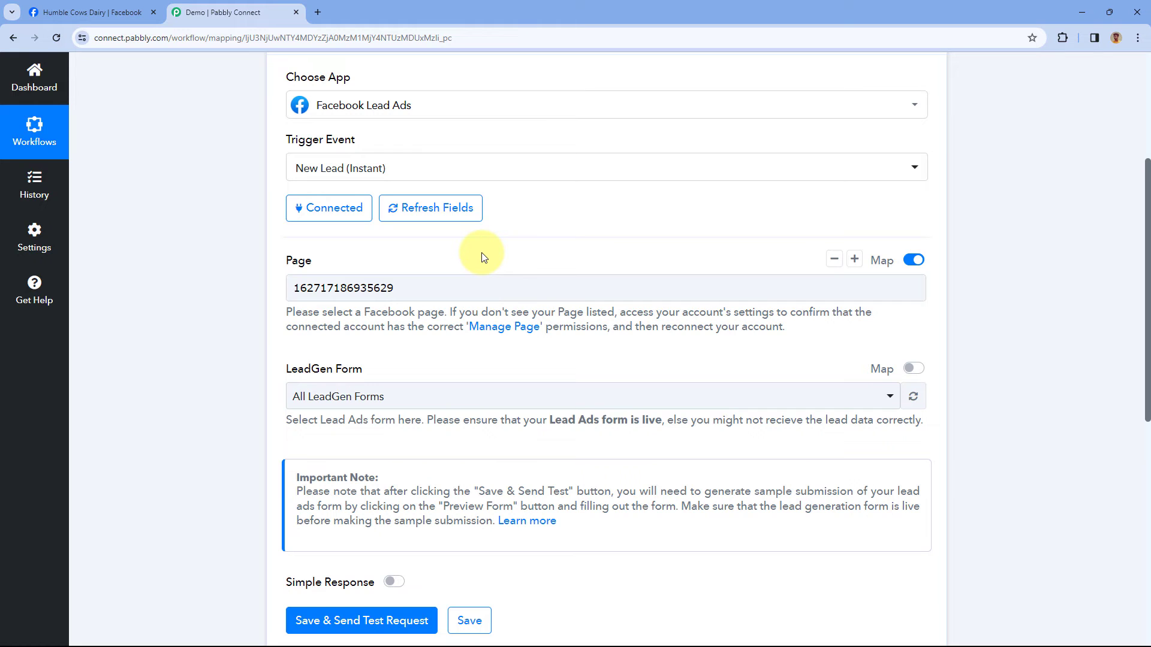
{"action": "scroll", "coordinate": [348, 294], "scroll_direction": "down", "scroll_amount": 1}
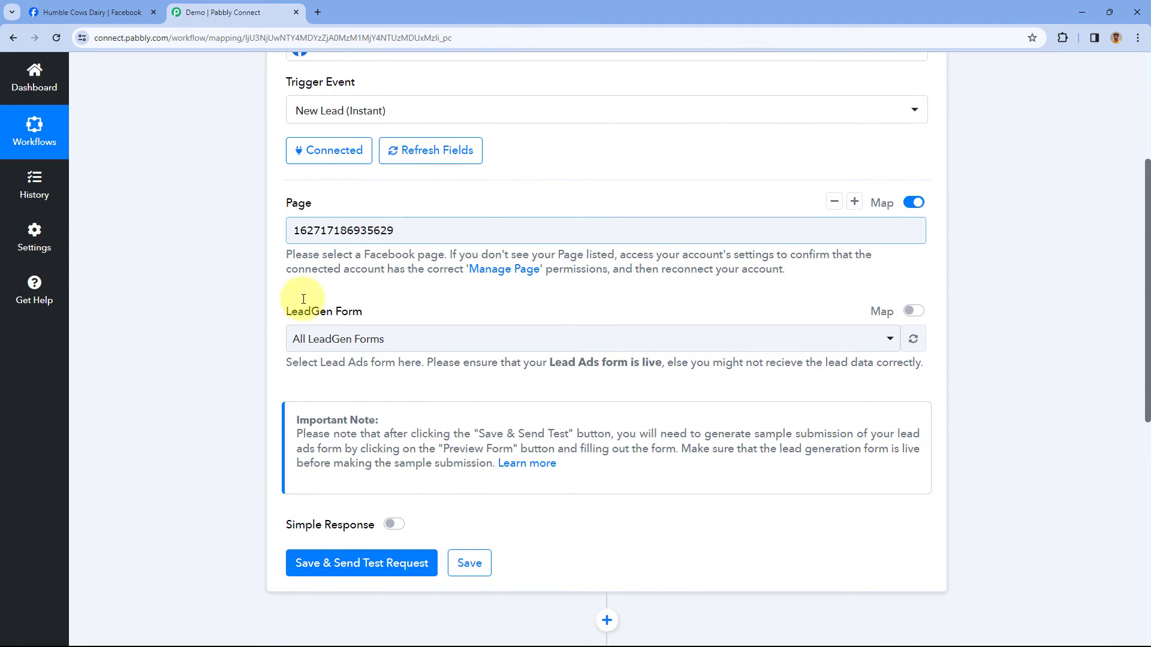
{"action": "left_click", "coordinate": [437, 342]}
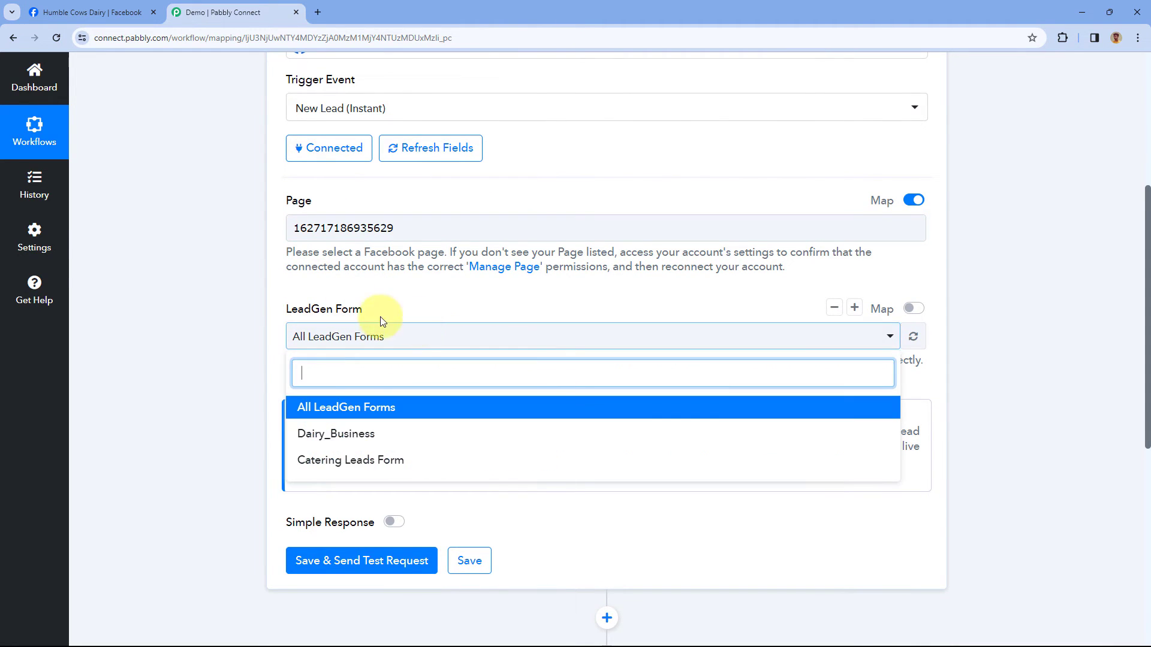
{"action": "left_click", "coordinate": [418, 310]}
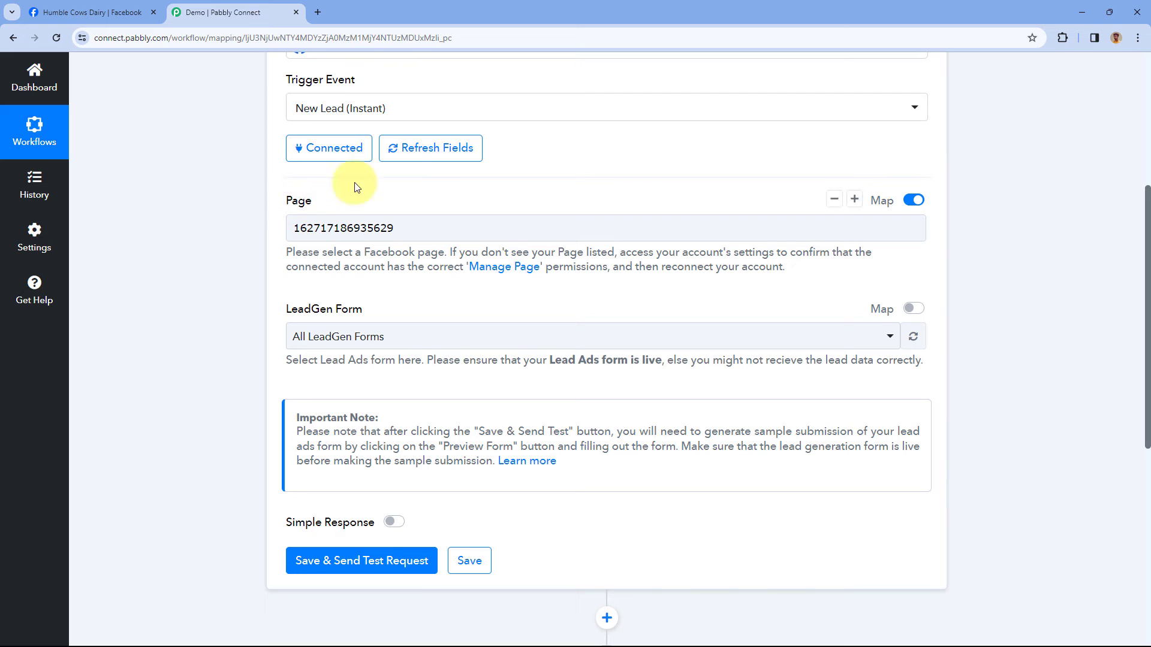
{"action": "scroll", "coordinate": [599, 250], "scroll_direction": "up", "scroll_amount": 5}
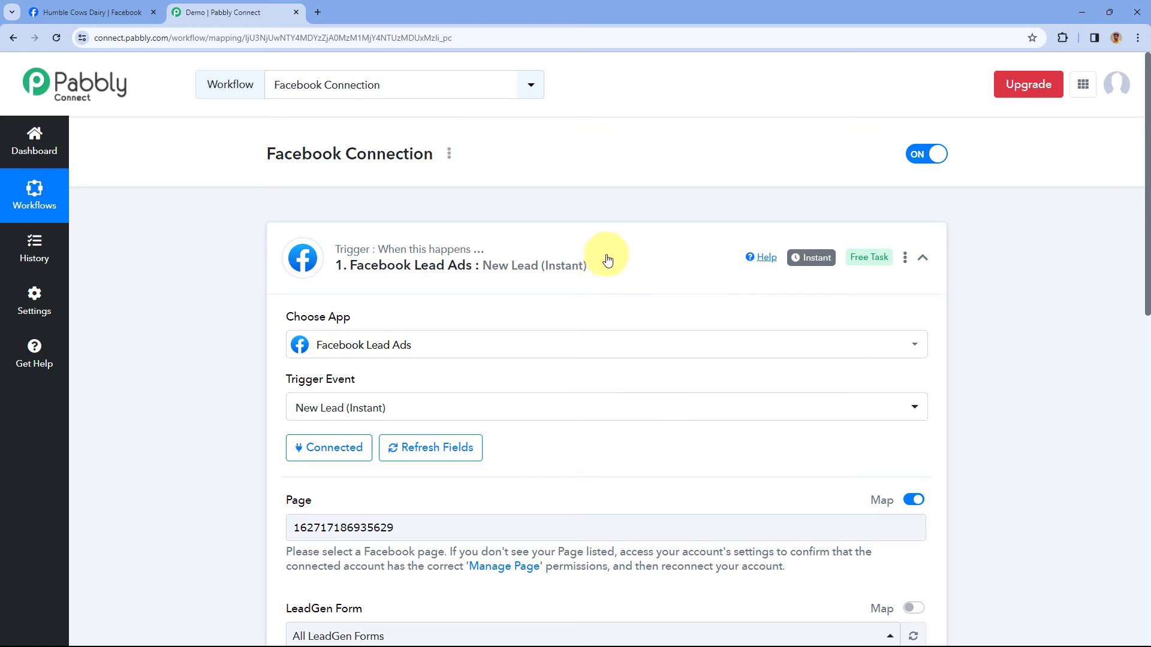
- Collapse and re-expand the New Lead (Instant) trigger card, then collapse it again
{"action": "left_click", "coordinate": [607, 259]}
{"action": "left_click", "coordinate": [596, 257]}
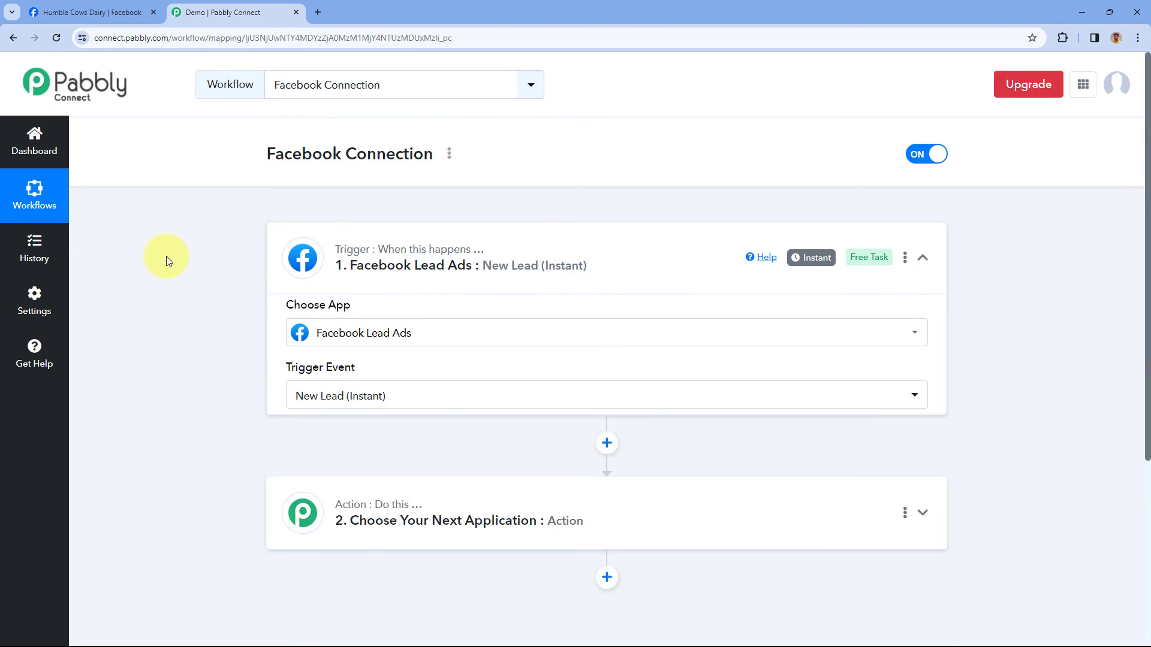
{"action": "scroll", "coordinate": [169, 281], "scroll_direction": "down", "scroll_amount": 1}
{"action": "scroll", "coordinate": [169, 279], "scroll_direction": "down", "scroll_amount": 4}
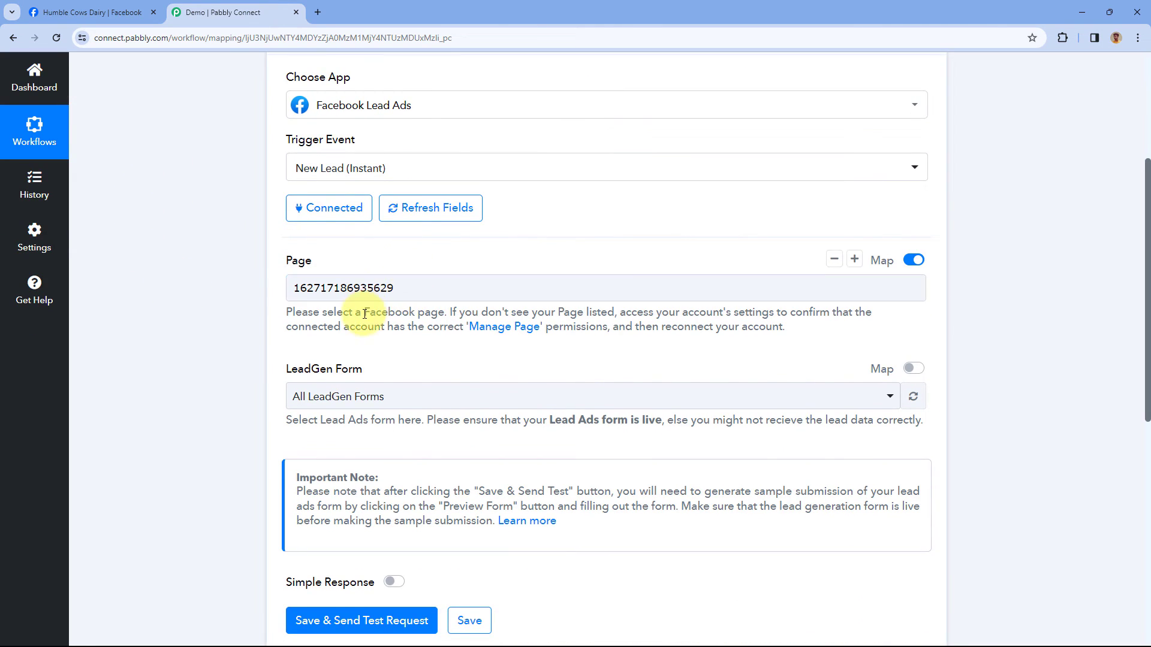
{"action": "scroll", "coordinate": [591, 303], "scroll_direction": "up", "scroll_amount": 2}
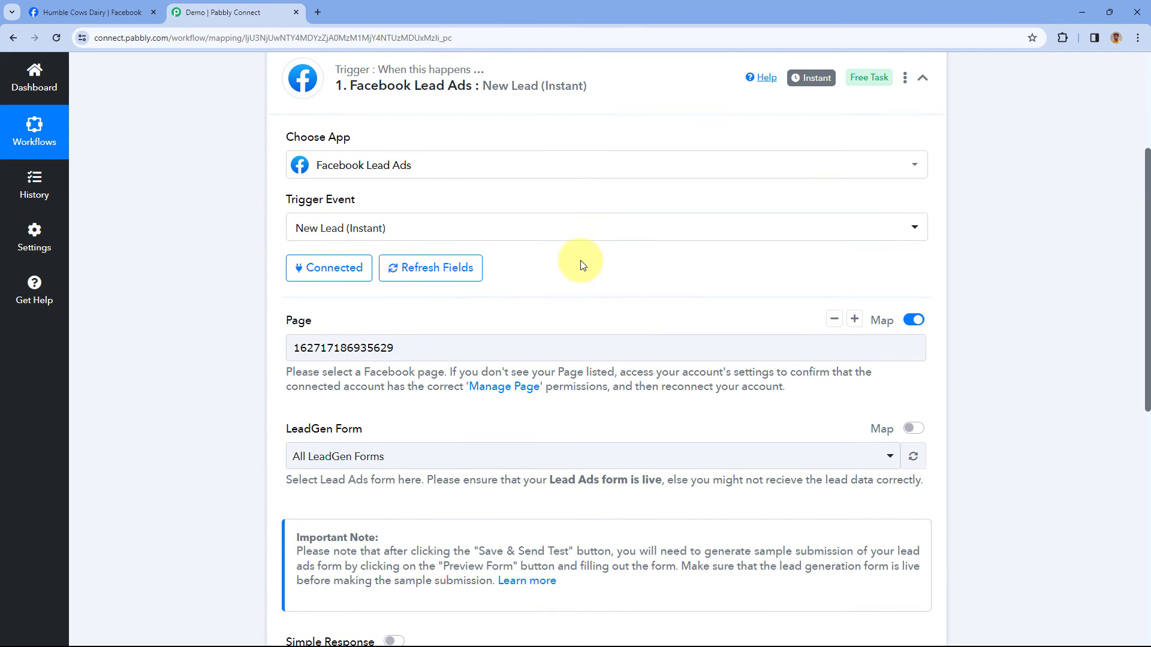
{"action": "scroll", "coordinate": [580, 265], "scroll_direction": "down", "scroll_amount": 1}
{"action": "scroll", "coordinate": [583, 283], "scroll_direction": "up", "scroll_amount": 2}
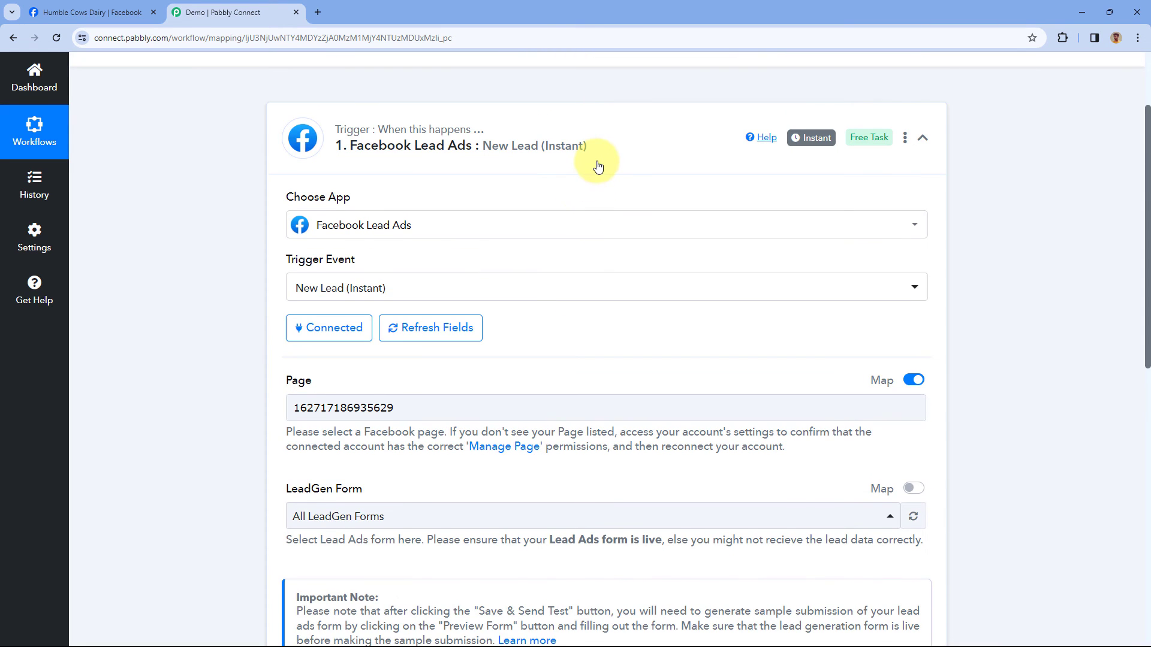
{"action": "left_click", "coordinate": [598, 166]}
{"action": "scroll", "coordinate": [599, 174], "scroll_direction": "up", "scroll_amount": 2}
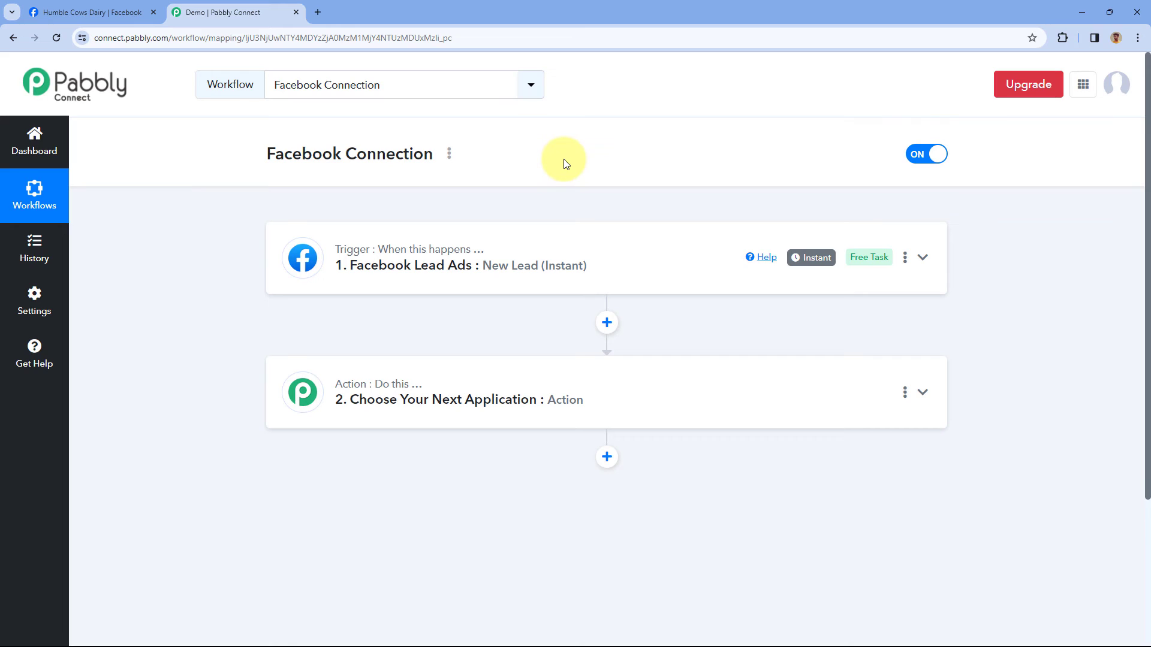